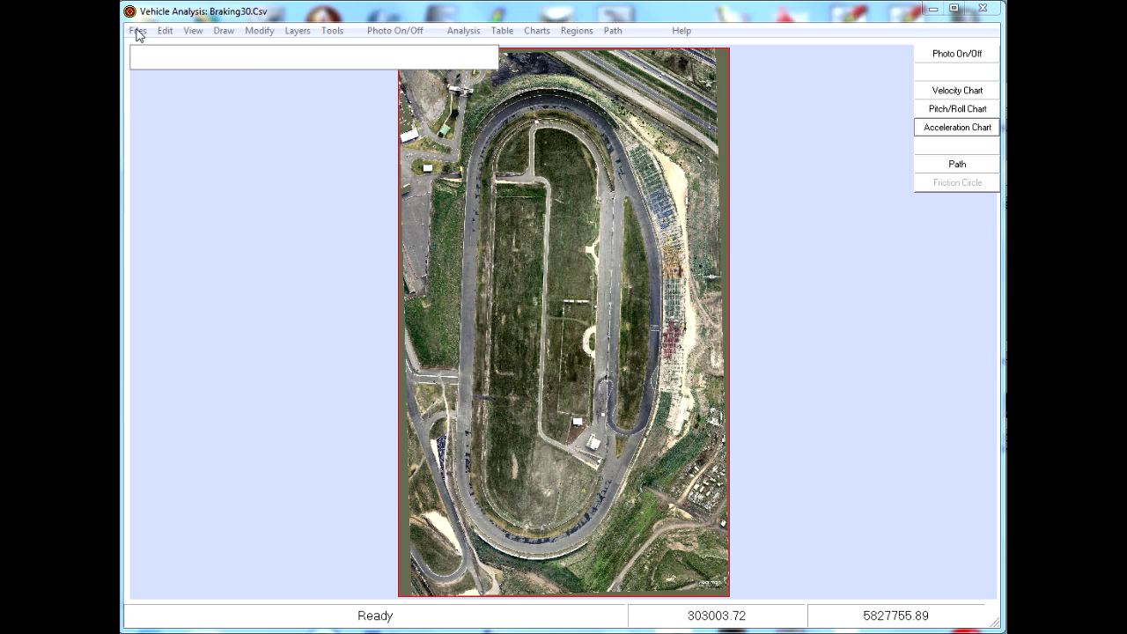
Step: Review the track configuration's offsets, image size, frame rates, filters and time options, and close the settings unchanged
{"action": "left_click", "coordinate": [137, 31]}
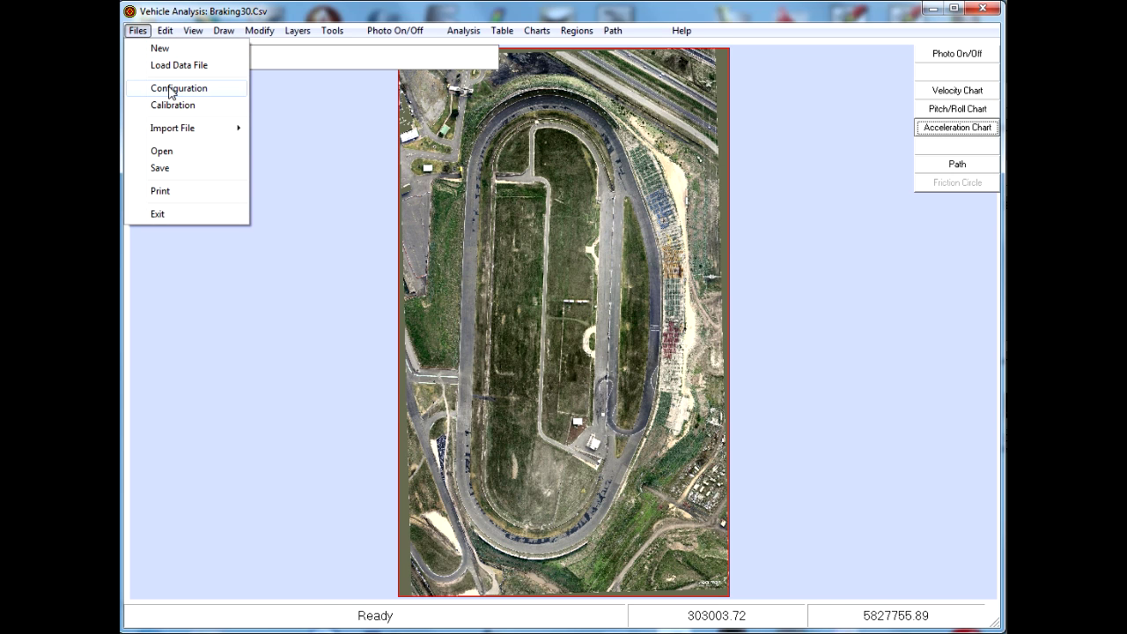
{"action": "left_click", "coordinate": [171, 90]}
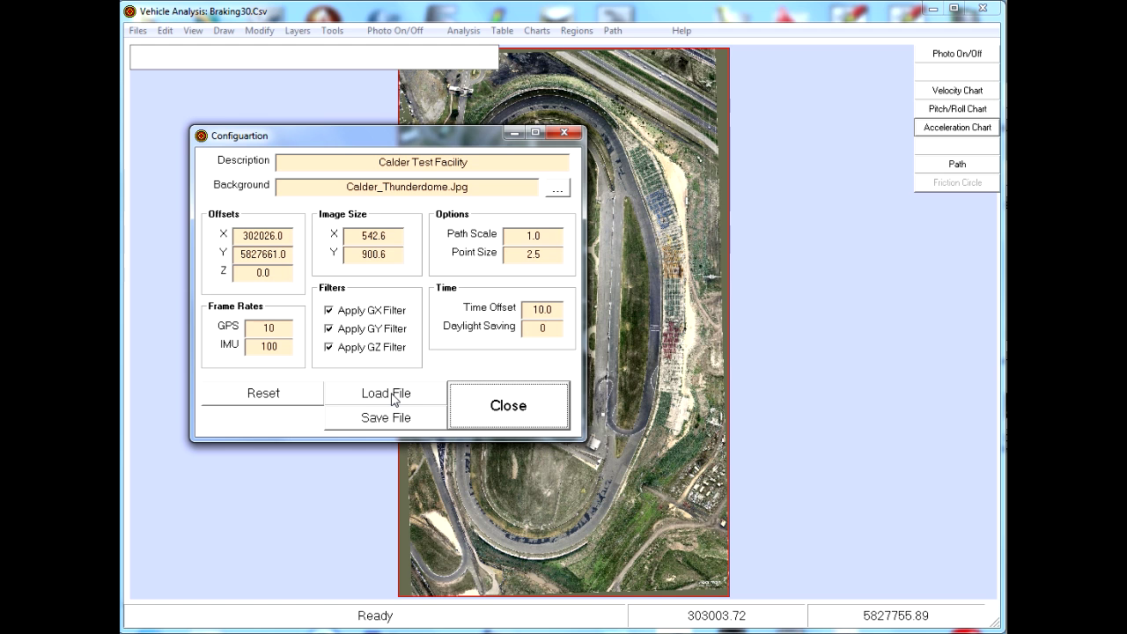
{"action": "left_click", "coordinate": [508, 408]}
Step: Calibrate the inertial and acceleration offsets by loading and processing Static00.Csv from the VTA_Road Work folder
{"action": "left_click", "coordinate": [138, 31]}
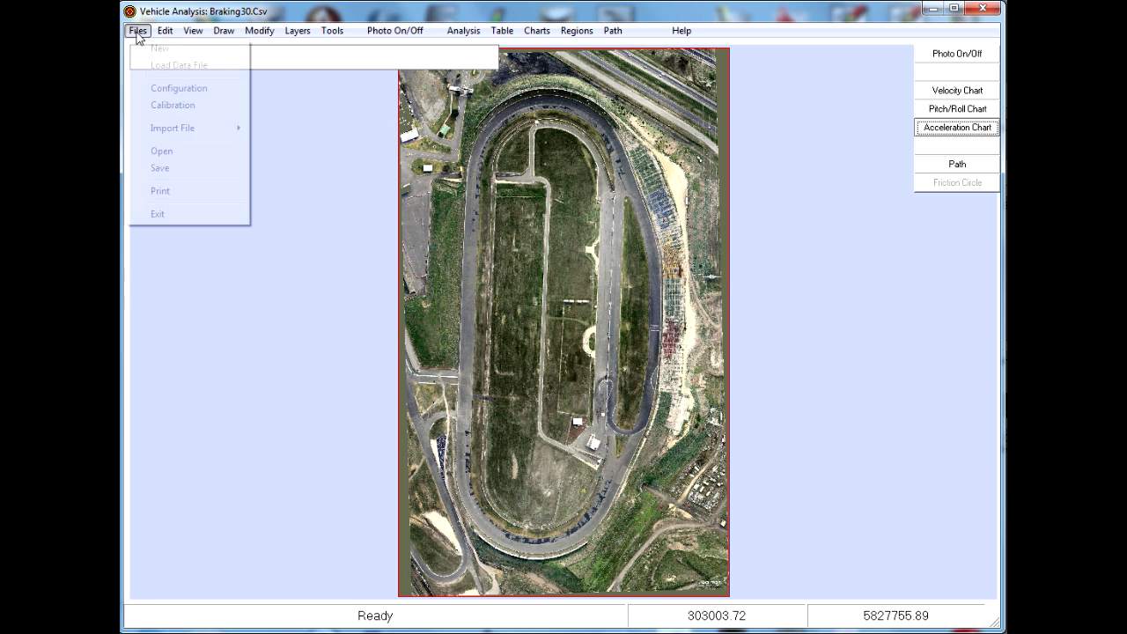
{"action": "left_click", "coordinate": [180, 112]}
{"action": "left_click_drag", "start_coordinate": [359, 124], "coordinate": [380, 199]}
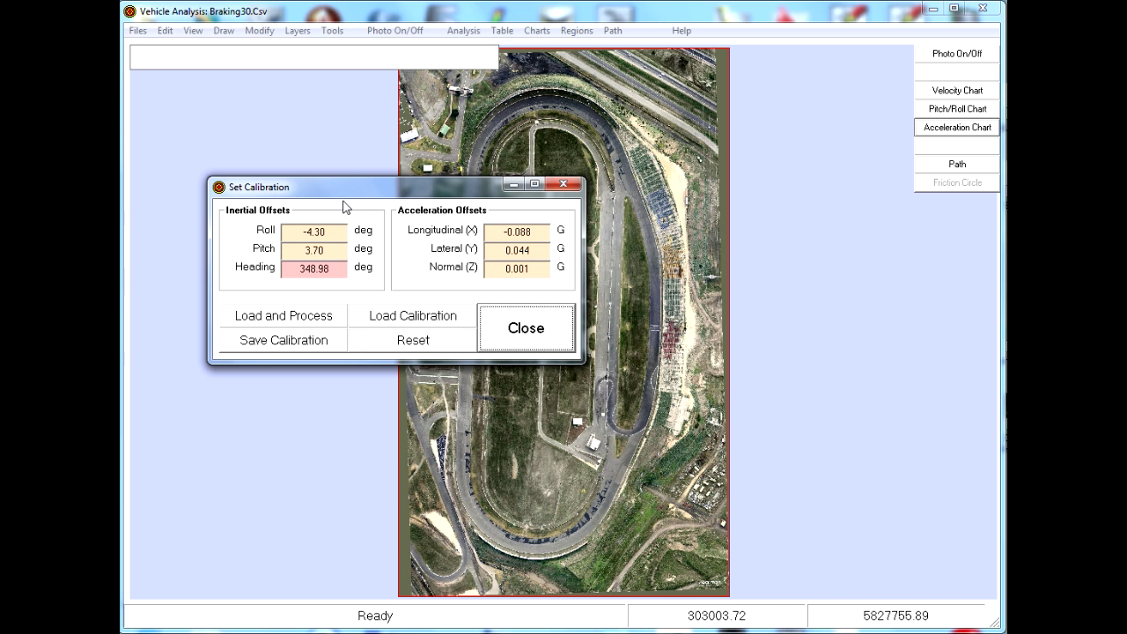
{"action": "left_click", "coordinate": [296, 319]}
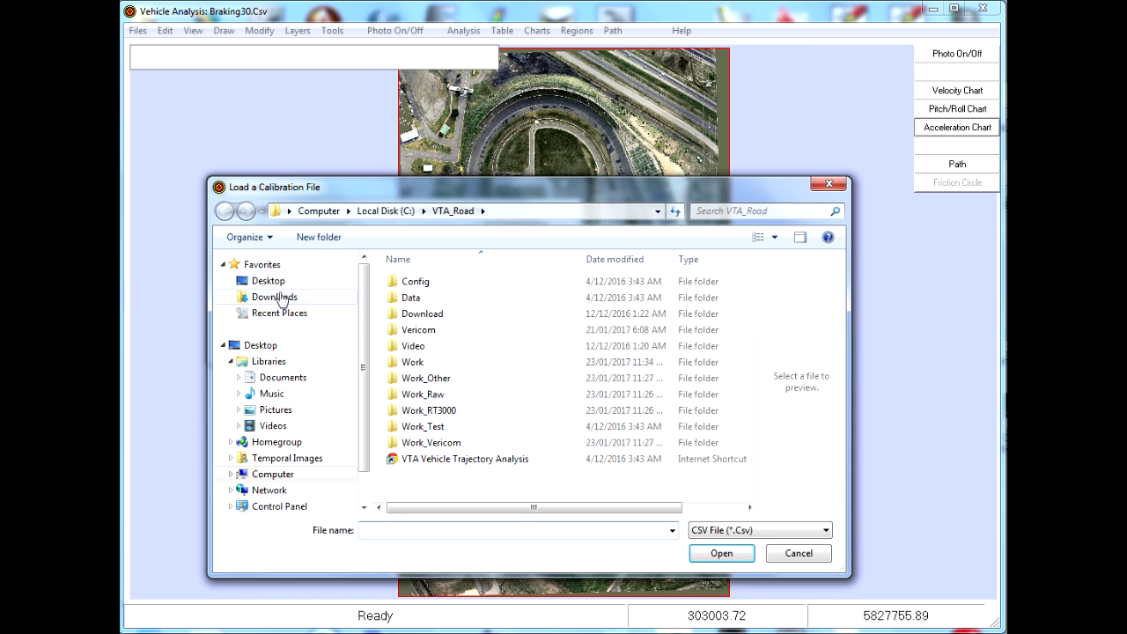
{"action": "left_click", "coordinate": [383, 215]}
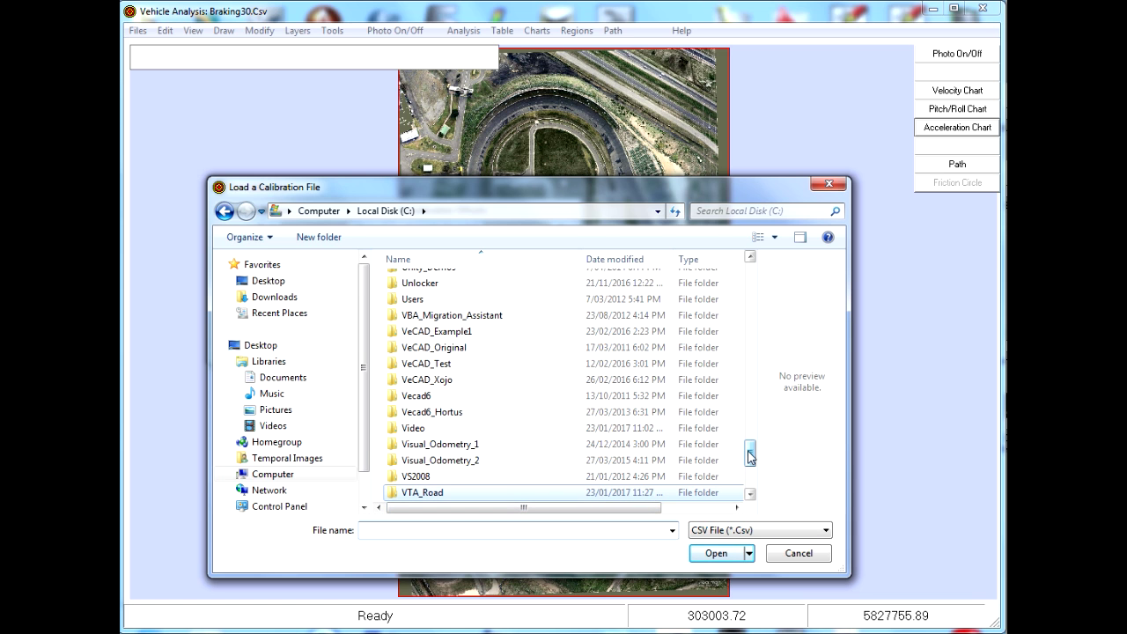
{"action": "scroll", "coordinate": [529, 396], "scroll_direction": "down", "scroll_amount": 2}
{"action": "double_click", "coordinate": [419, 418]}
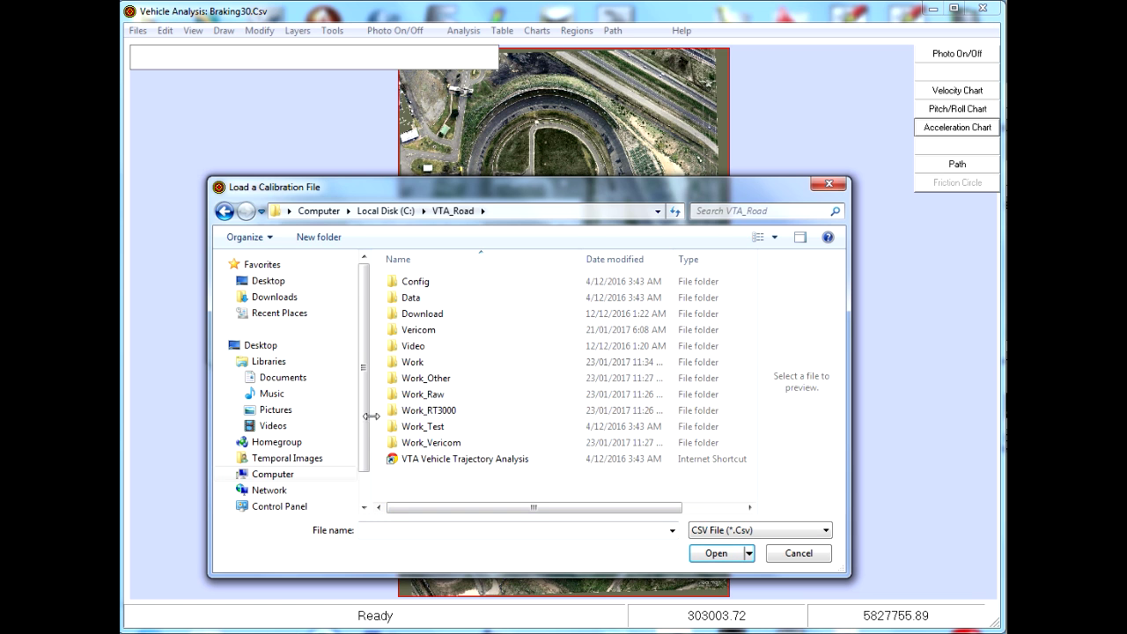
{"action": "double_click", "coordinate": [412, 363]}
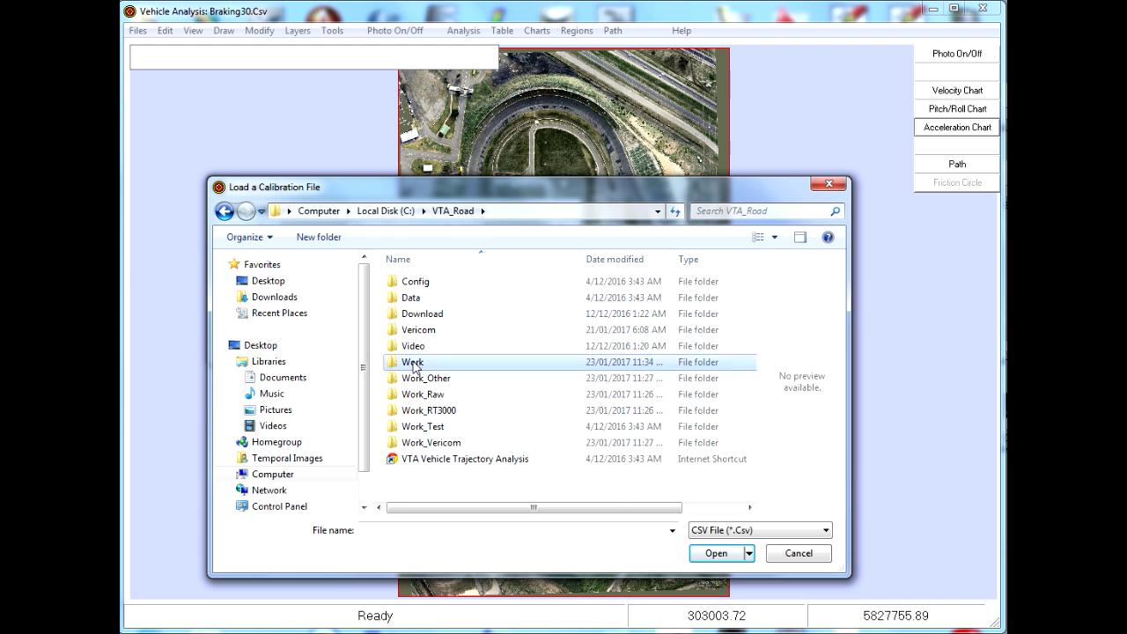
{"action": "left_click_drag", "start_coordinate": [754, 282], "coordinate": [744, 481]}
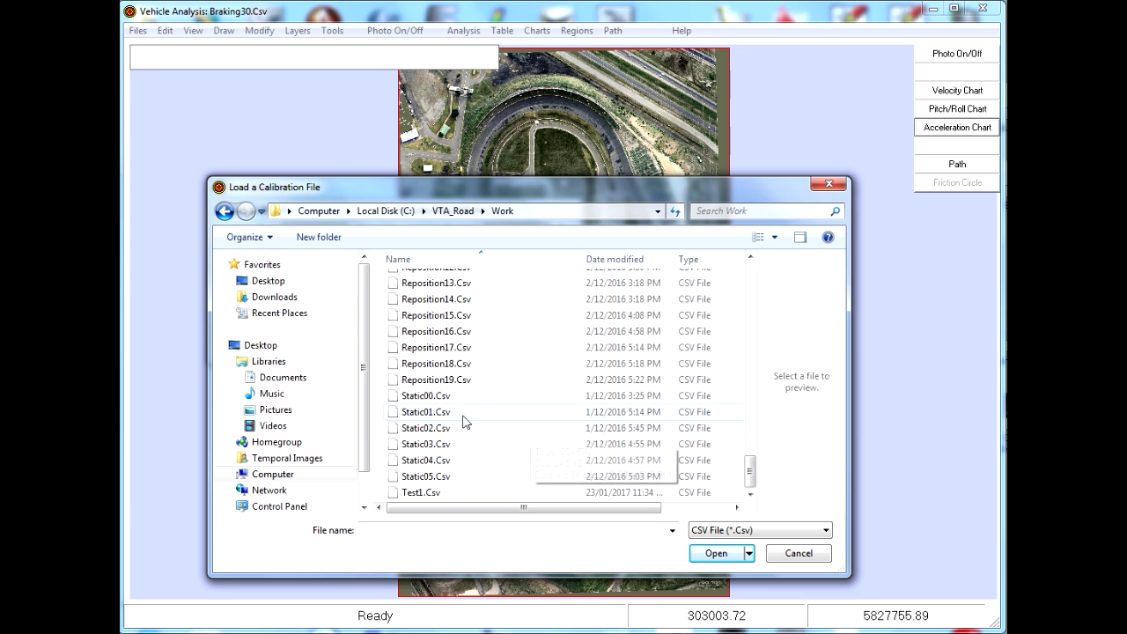
{"action": "left_click", "coordinate": [410, 396]}
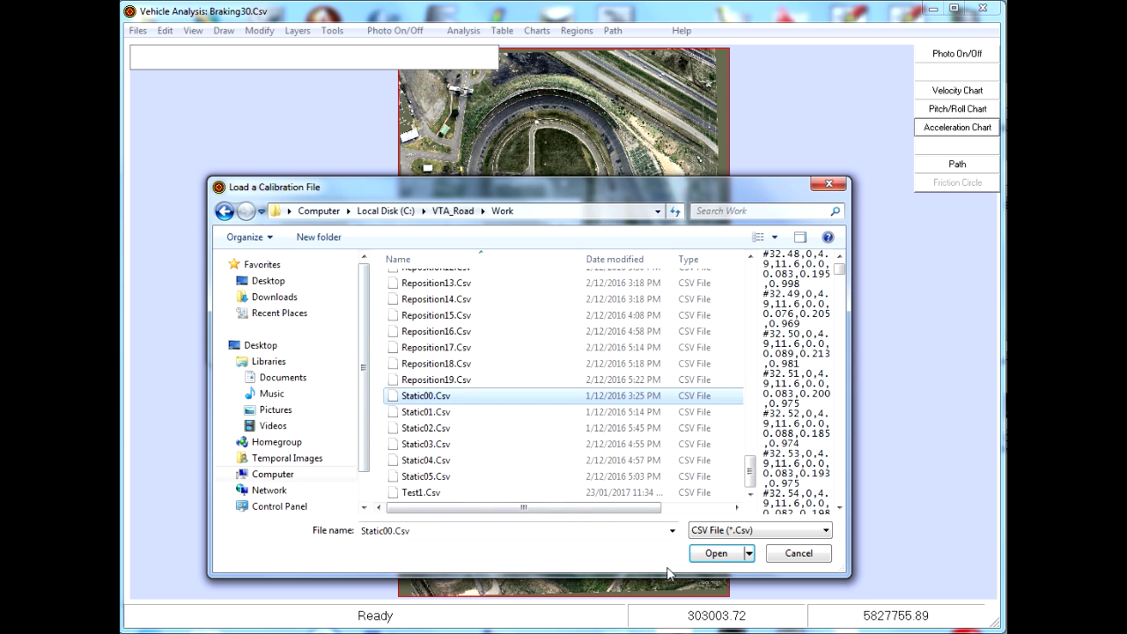
{"action": "left_click", "coordinate": [717, 554]}
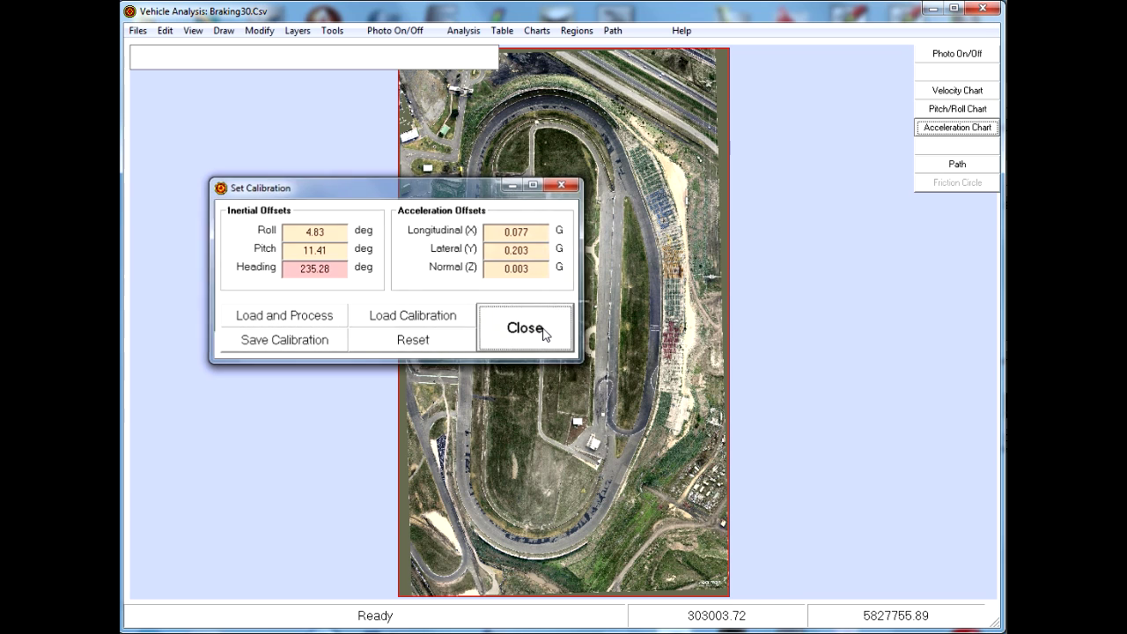
{"action": "left_click", "coordinate": [541, 332]}
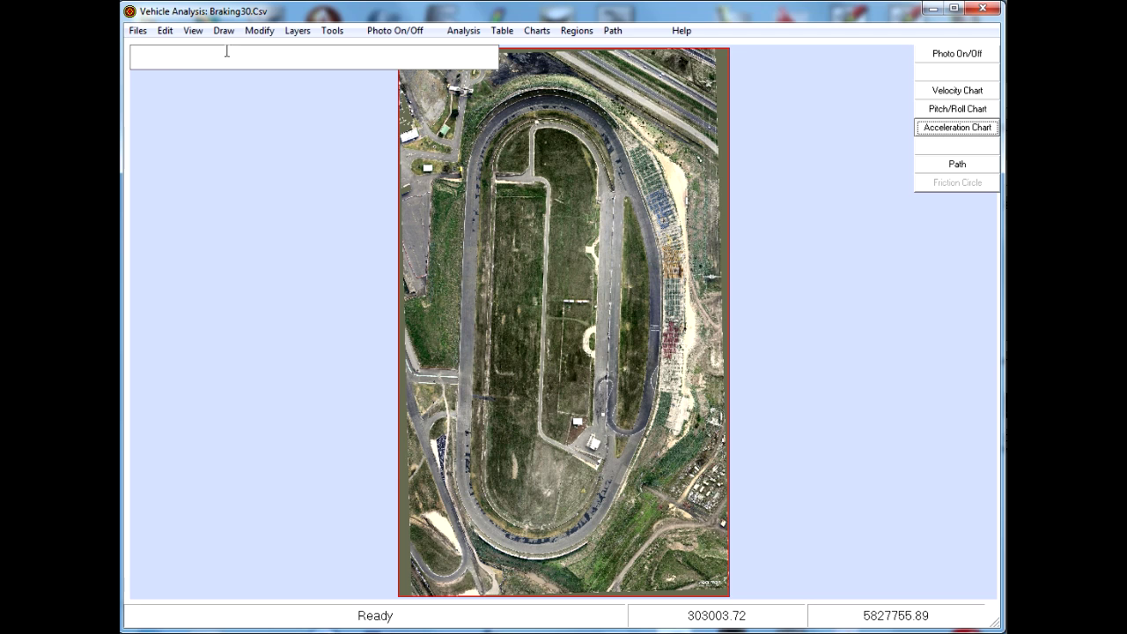
{"action": "left_click", "coordinate": [465, 31]}
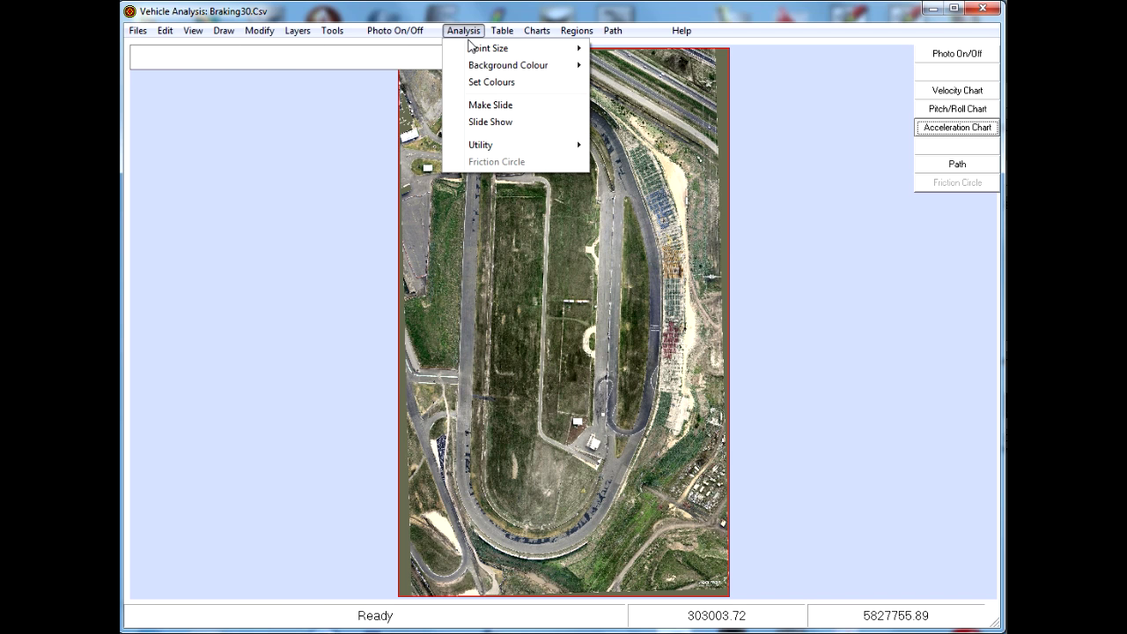
{"action": "mouse_move", "coordinate": [474, 51]}
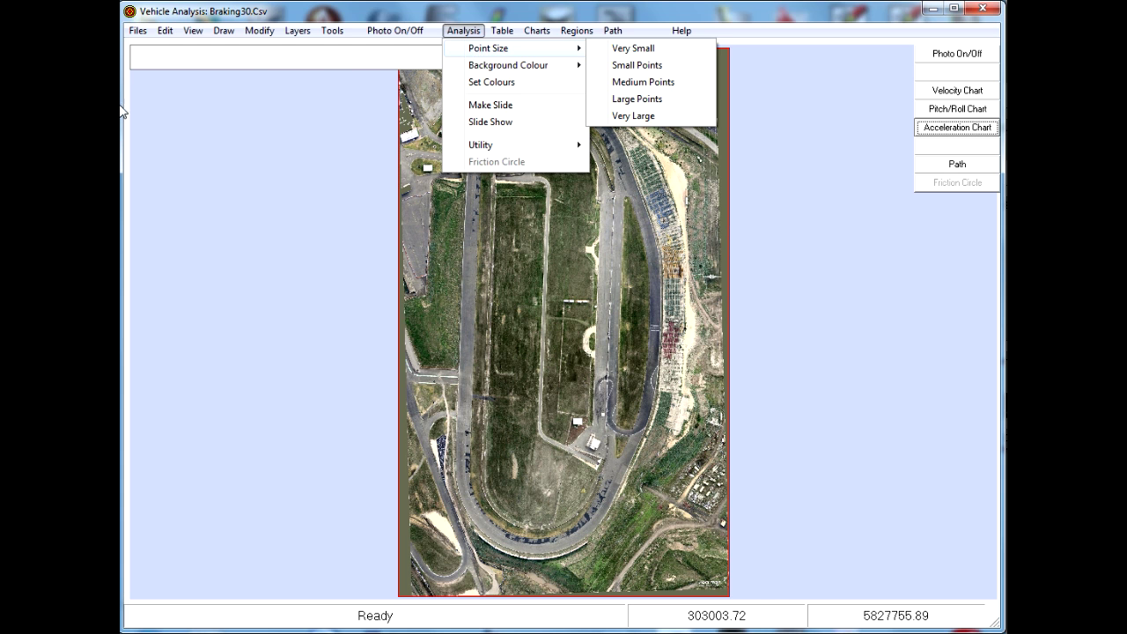
{"action": "left_click", "coordinate": [134, 36]}
Step: Load the data file Braking30.Csv from the Work folder without KML or DXF output
{"action": "left_click", "coordinate": [138, 33]}
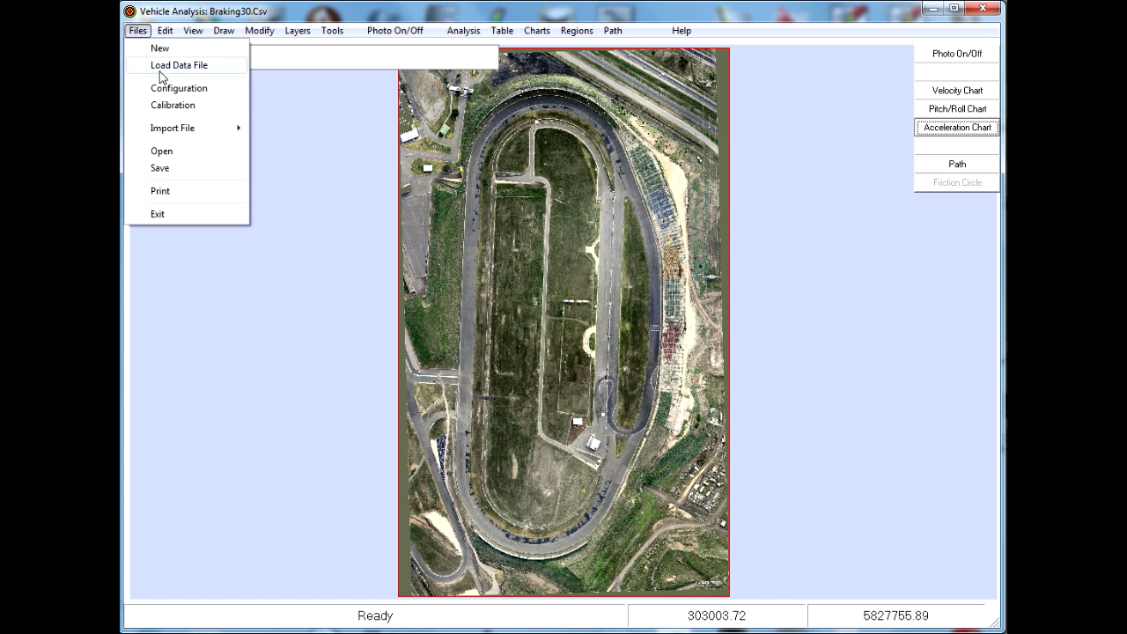
{"action": "left_click", "coordinate": [162, 70]}
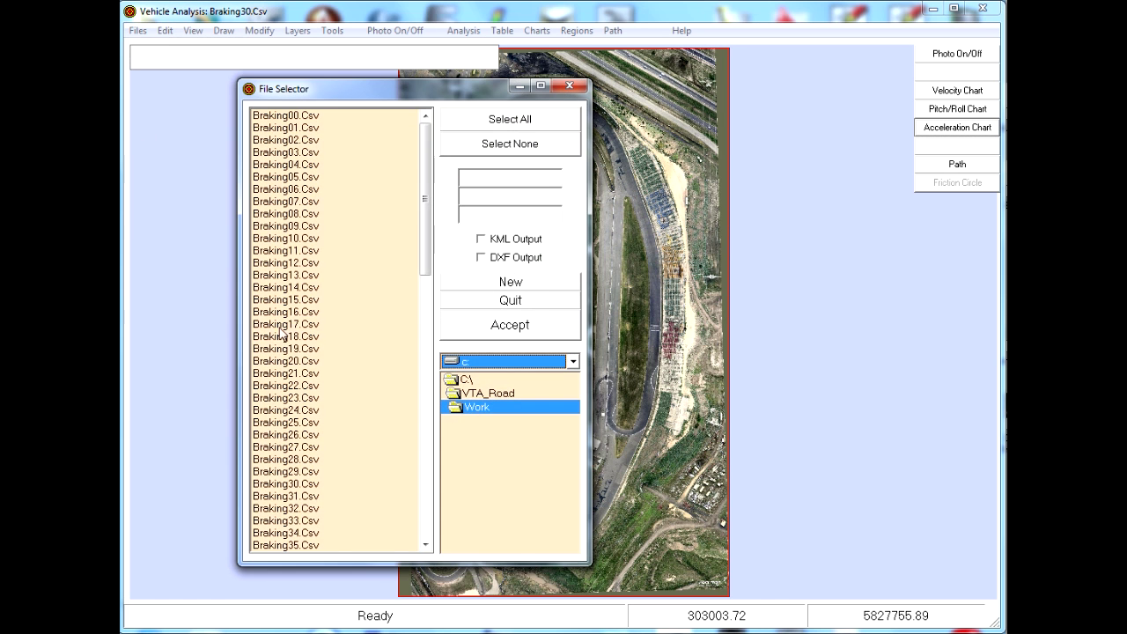
{"action": "left_click", "coordinate": [310, 485]}
{"action": "left_click", "coordinate": [537, 326]}
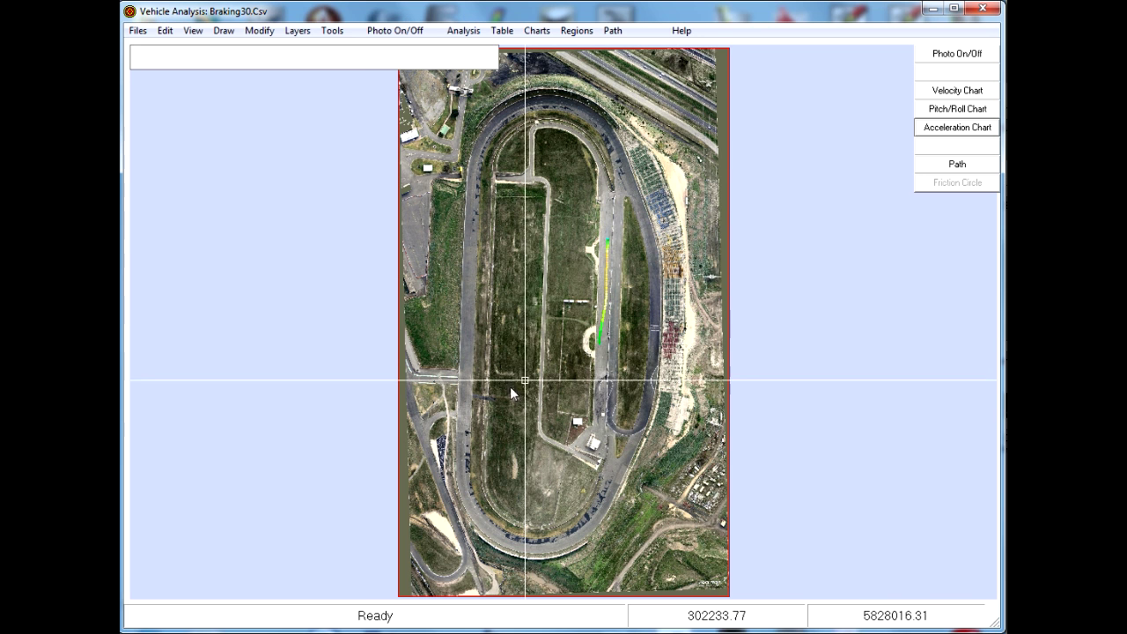
Step: Set the braking path's point size to Very Large
{"action": "right_click", "coordinate": [527, 376]}
{"action": "left_click", "coordinate": [574, 427]}
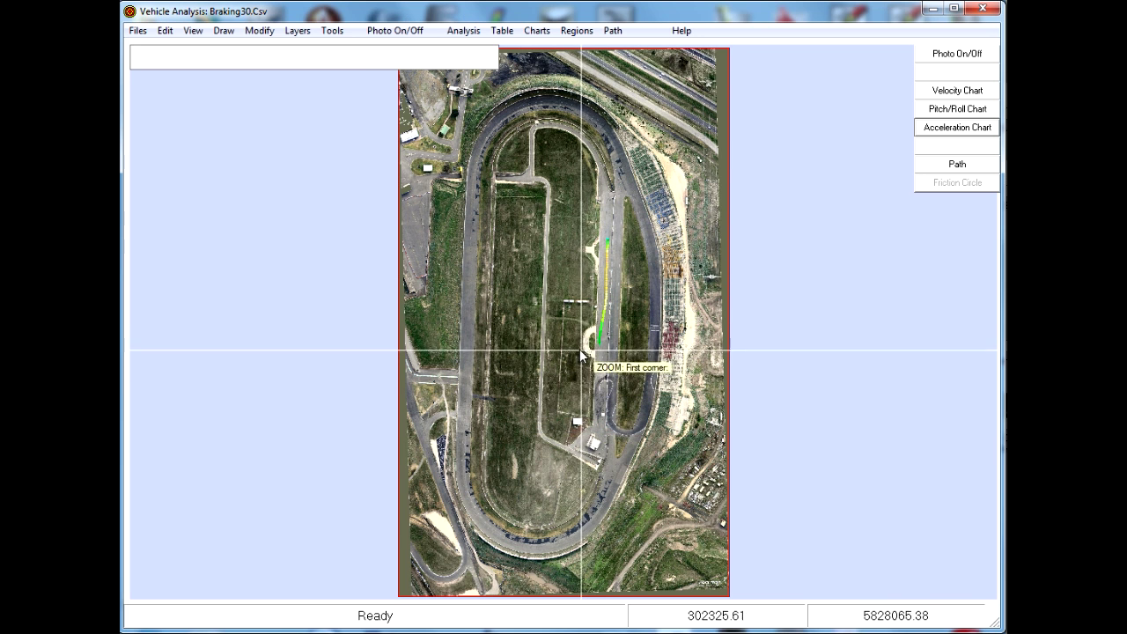
{"action": "left_click", "coordinate": [577, 350]}
{"action": "left_click", "coordinate": [652, 227]}
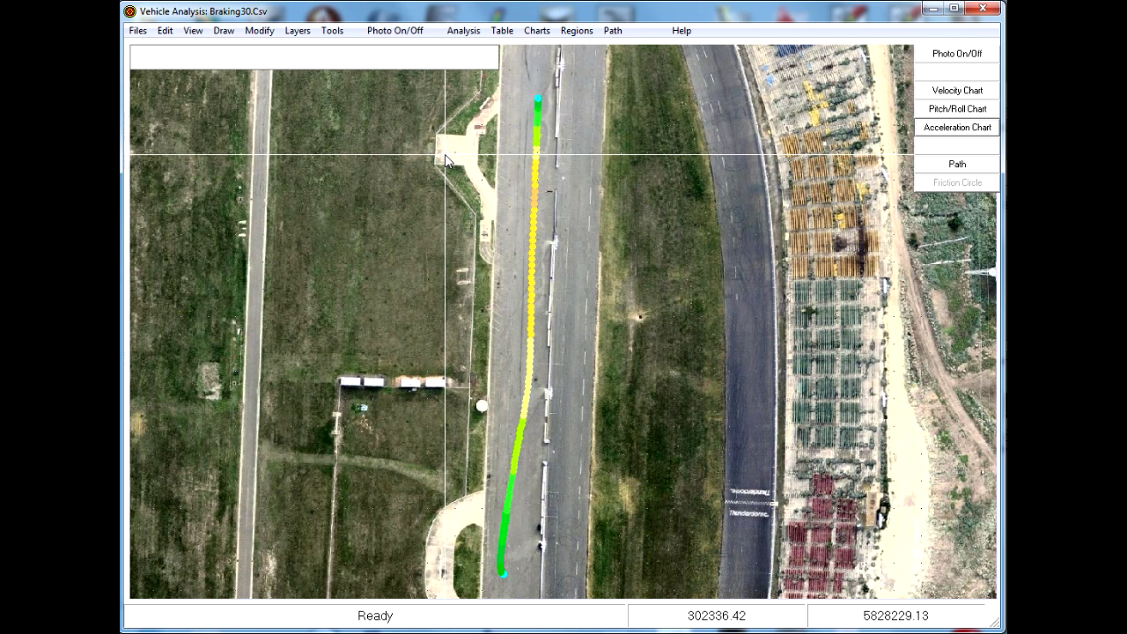
{"action": "left_click", "coordinate": [463, 33]}
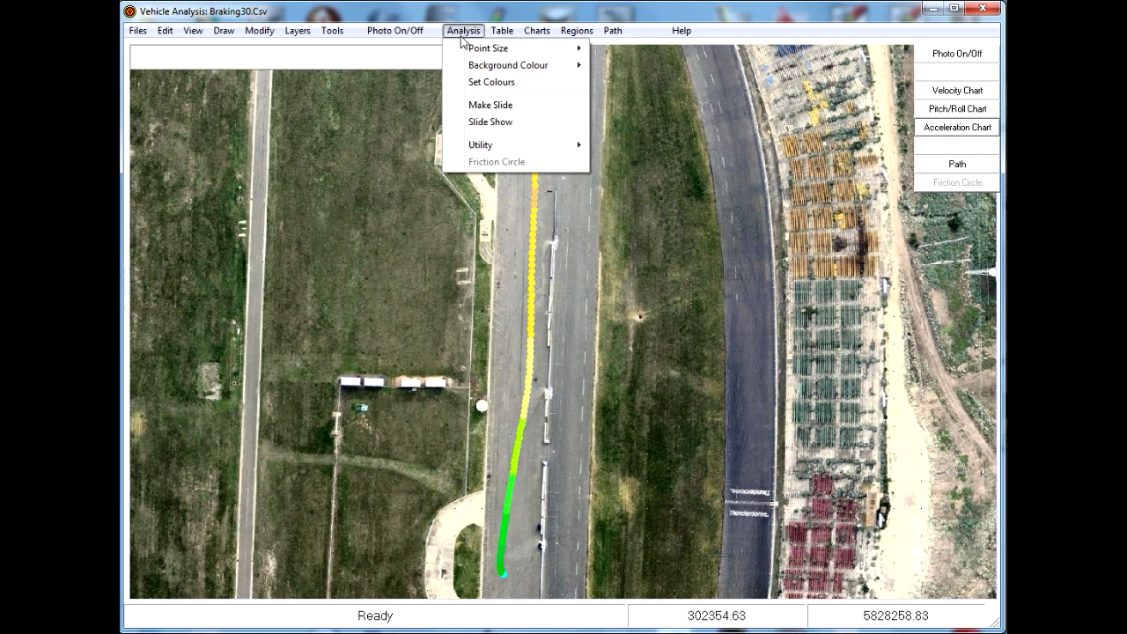
{"action": "mouse_move", "coordinate": [475, 51]}
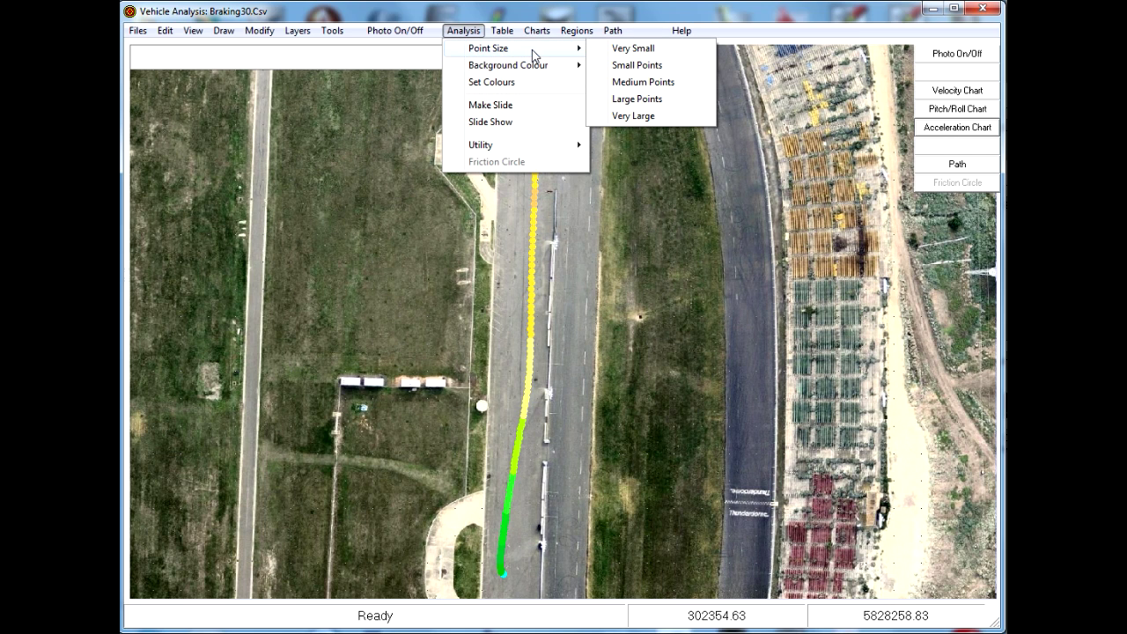
{"action": "left_click", "coordinate": [646, 115]}
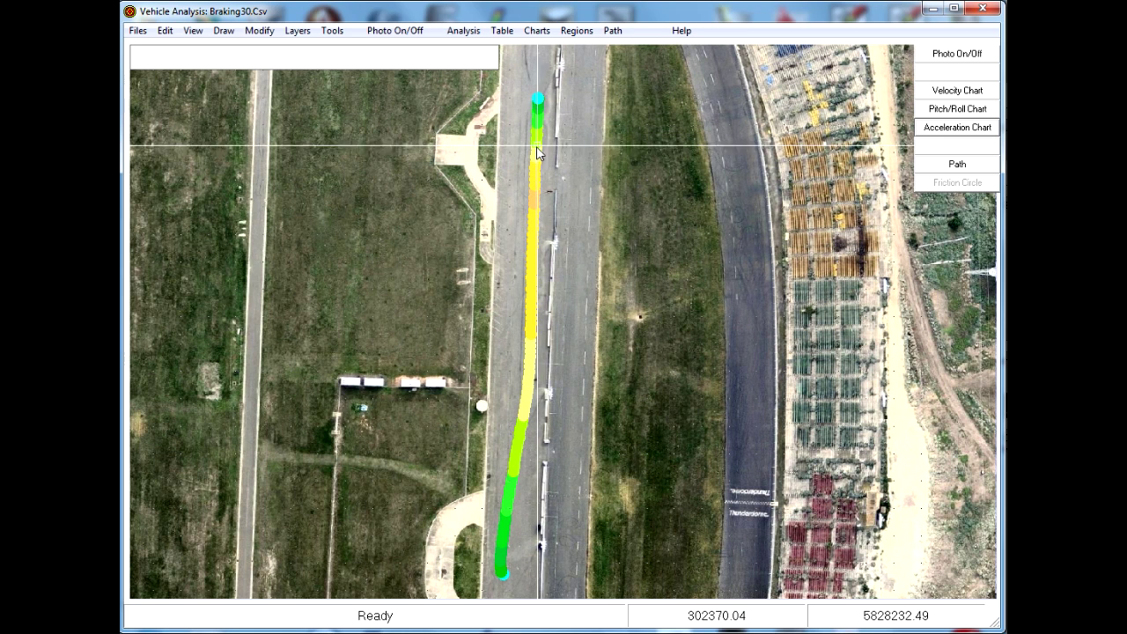
Step: Set the braking path's point size to Very Small
{"action": "left_click", "coordinate": [461, 32]}
{"action": "mouse_move", "coordinate": [503, 49]}
{"action": "left_click", "coordinate": [626, 48]}
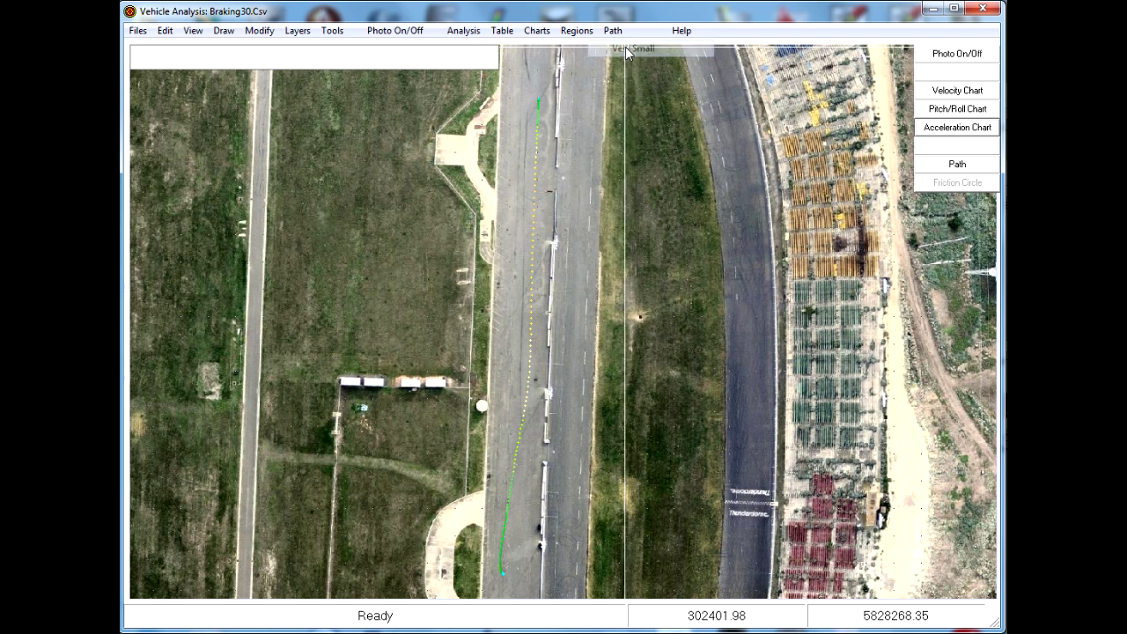
Step: Zoom in on a window around the upper end of the braking path to examine its individual points
{"action": "right_click", "coordinate": [628, 50]}
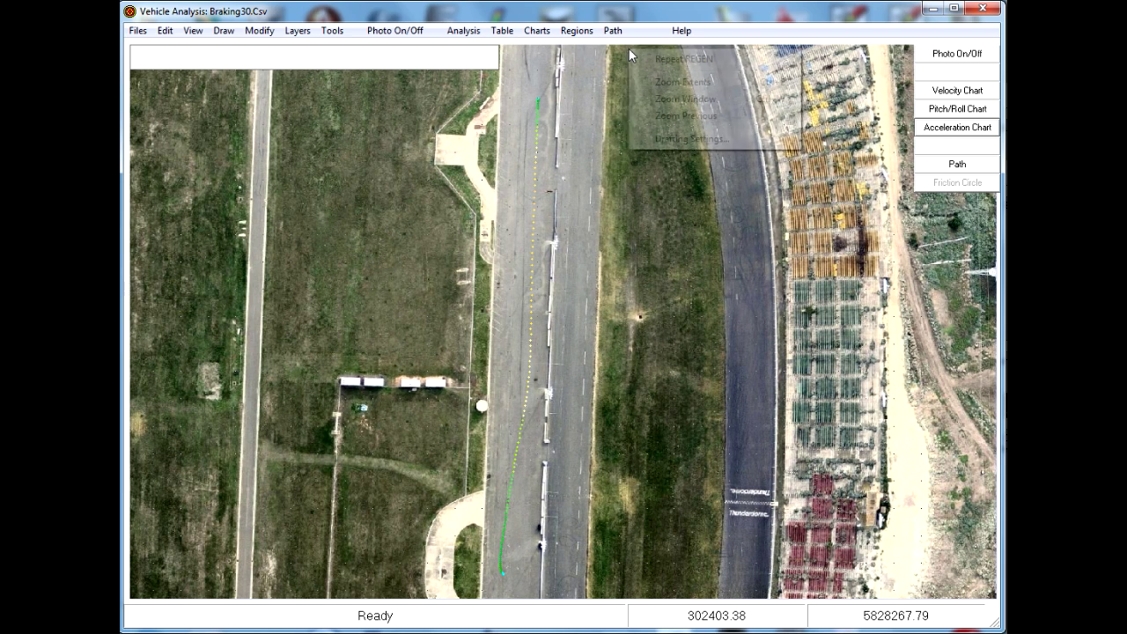
{"action": "left_click", "coordinate": [667, 99]}
{"action": "left_click", "coordinate": [509, 146]}
{"action": "left_click", "coordinate": [558, 88]}
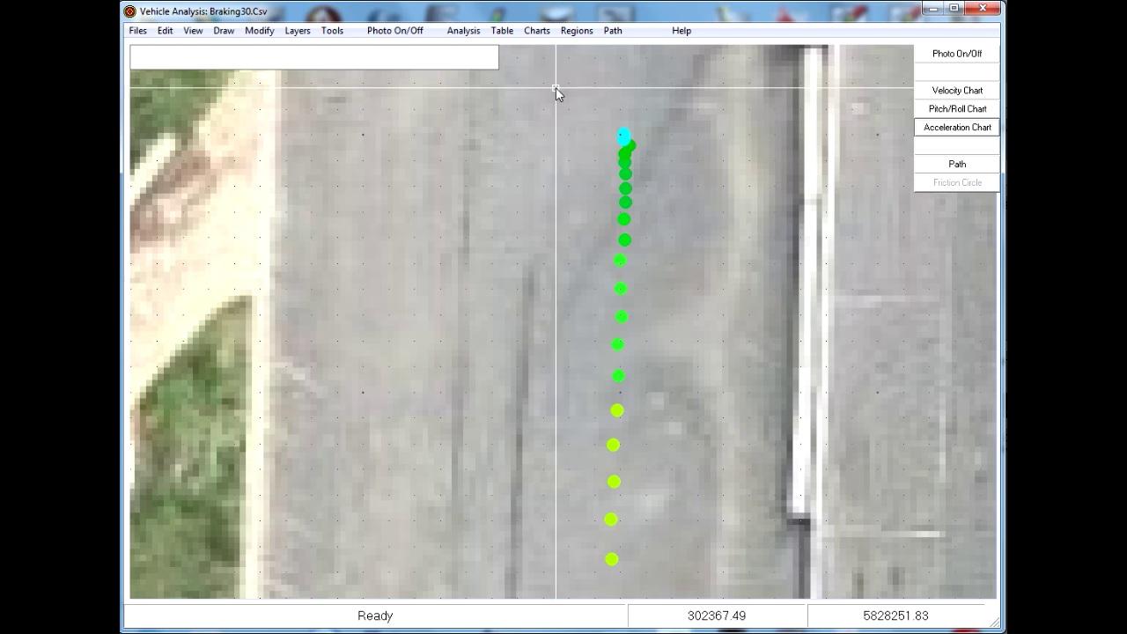
{"action": "left_click", "coordinate": [464, 31]}
{"action": "mouse_move", "coordinate": [482, 50]}
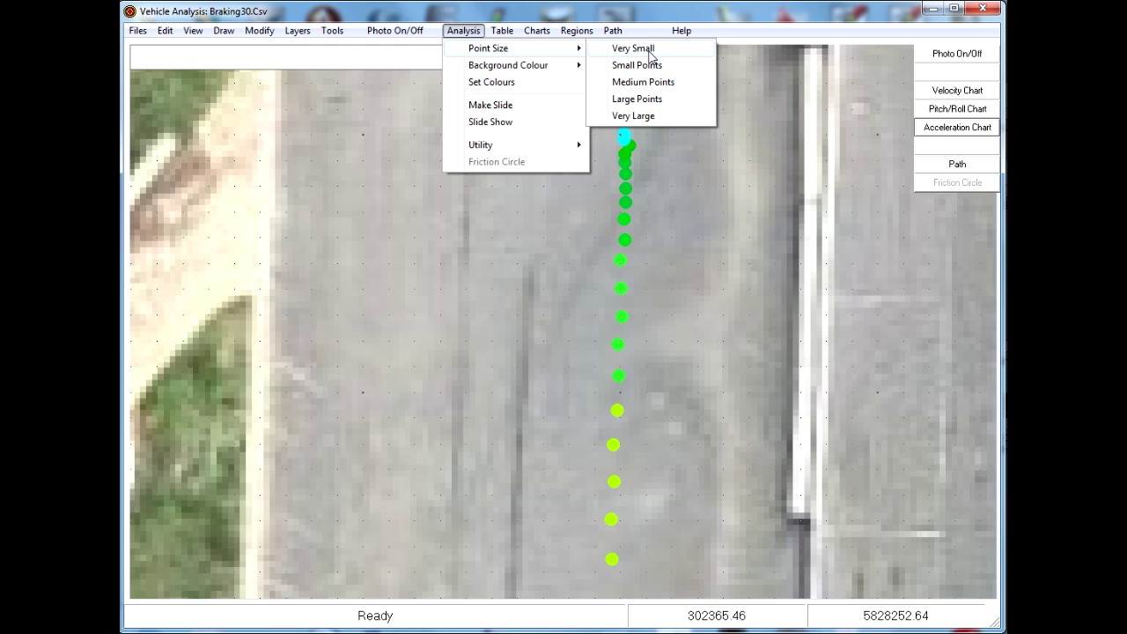
{"action": "left_click", "coordinate": [411, 146]}
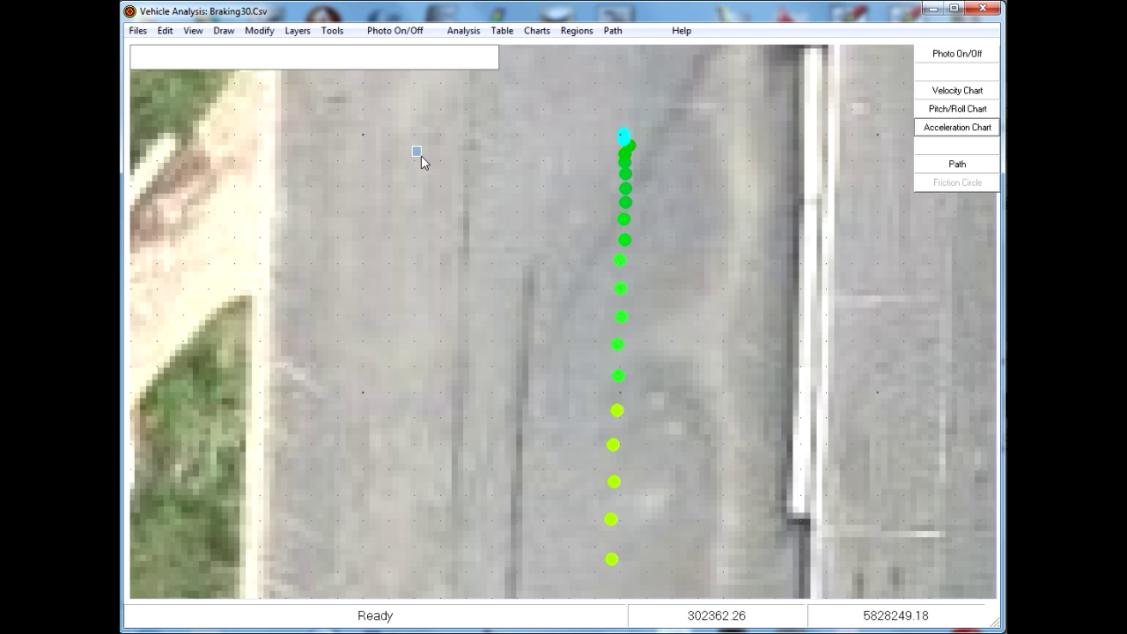
Step: Hide the aerial photo so that only the braking path points are displayed
{"action": "scroll", "coordinate": [452, 162], "scroll_direction": "down", "scroll_amount": 2}
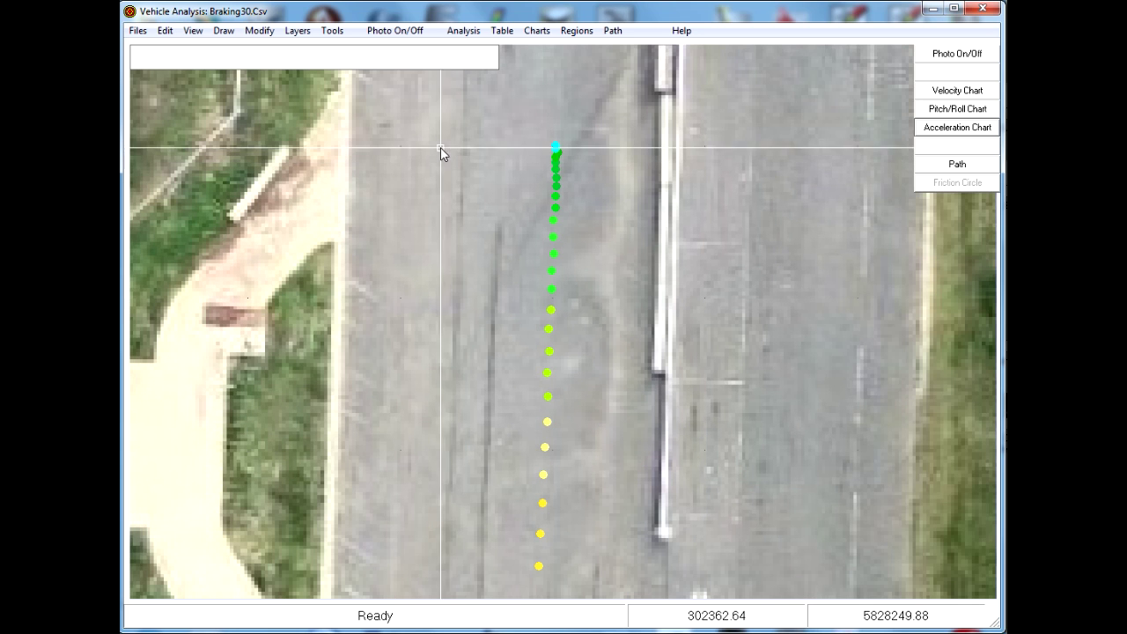
{"action": "left_click", "coordinate": [976, 59]}
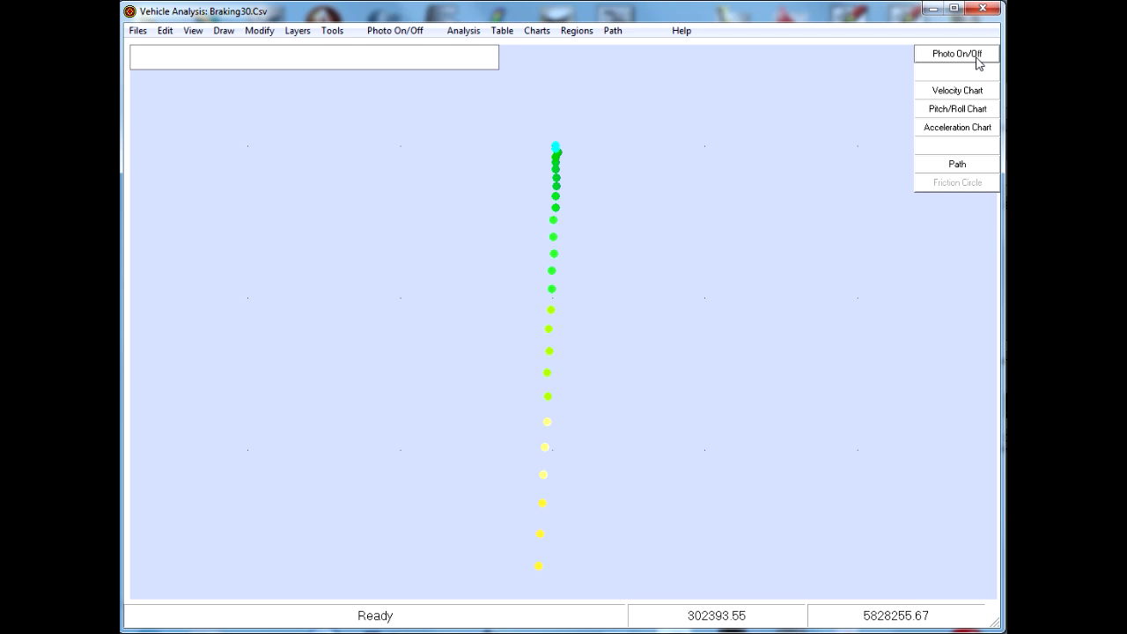
{"action": "scroll", "coordinate": [734, 217], "scroll_direction": "down", "scroll_amount": 1}
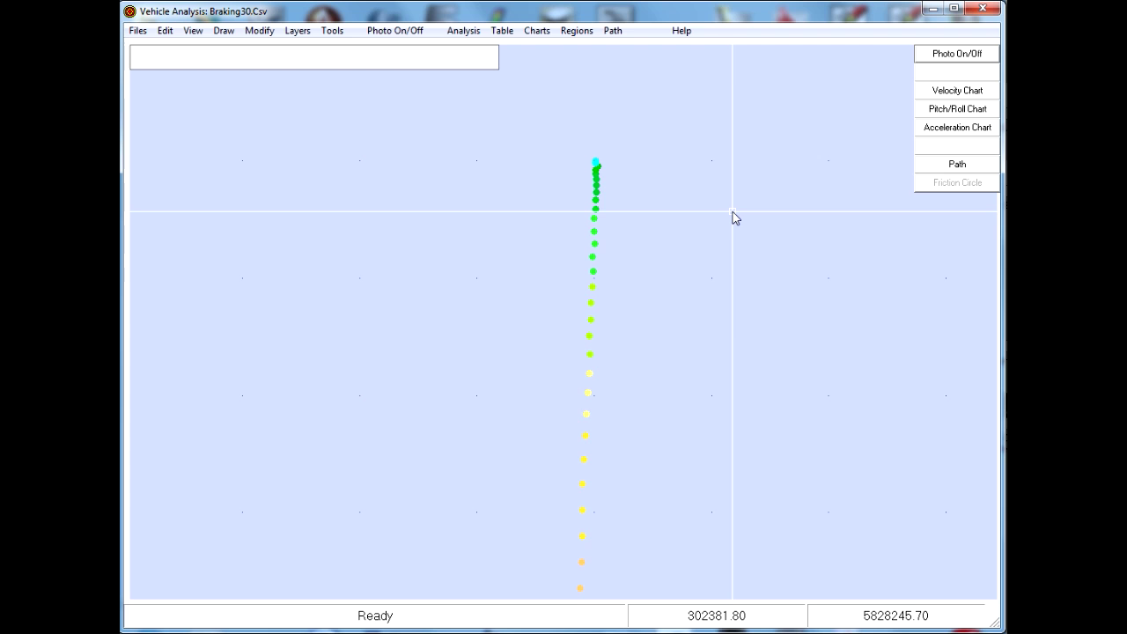
{"action": "scroll", "coordinate": [734, 217], "scroll_direction": "down", "scroll_amount": 1}
{"action": "left_click_drag", "start_coordinate": [745, 224], "coordinate": [683, 158]}
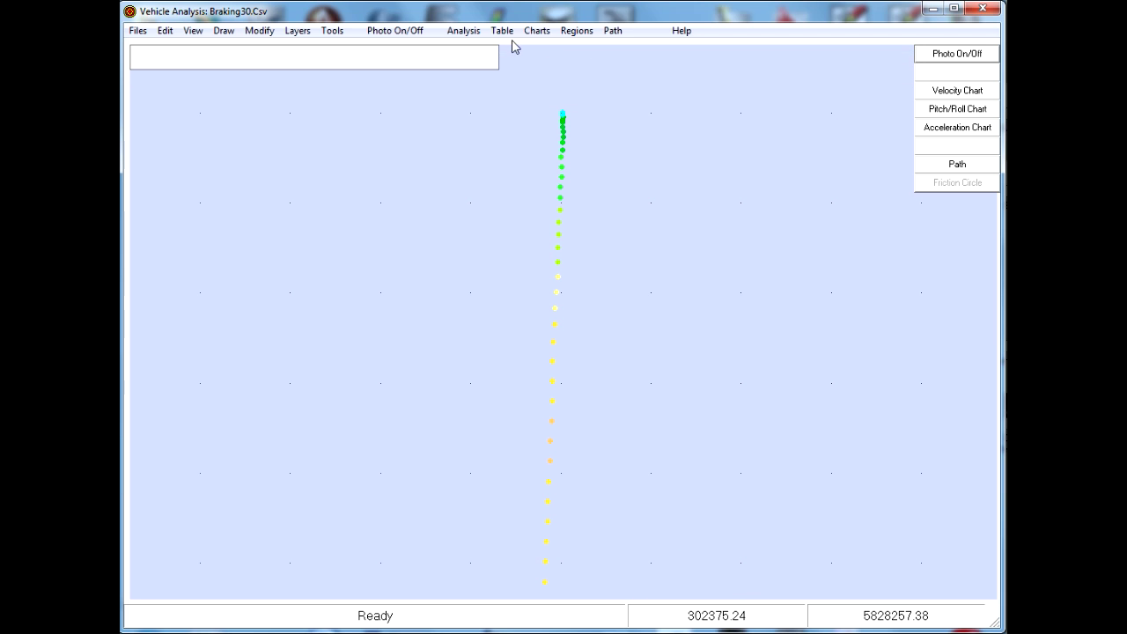
Step: Change the drawing area's background colour to Black
{"action": "left_click", "coordinate": [458, 32]}
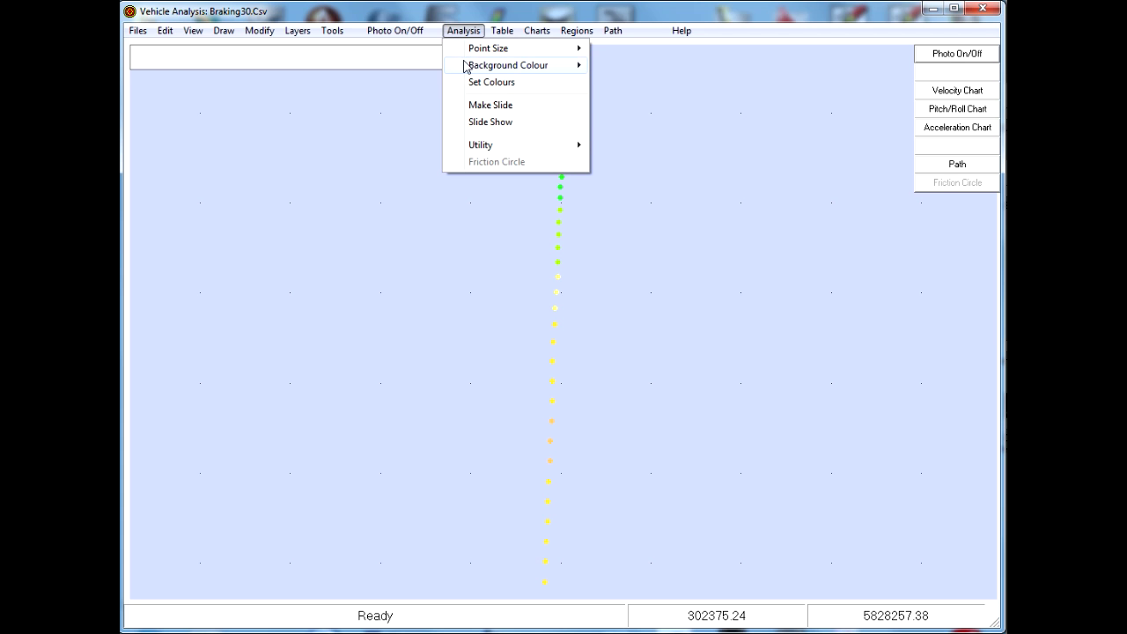
{"action": "mouse_move", "coordinate": [466, 65]}
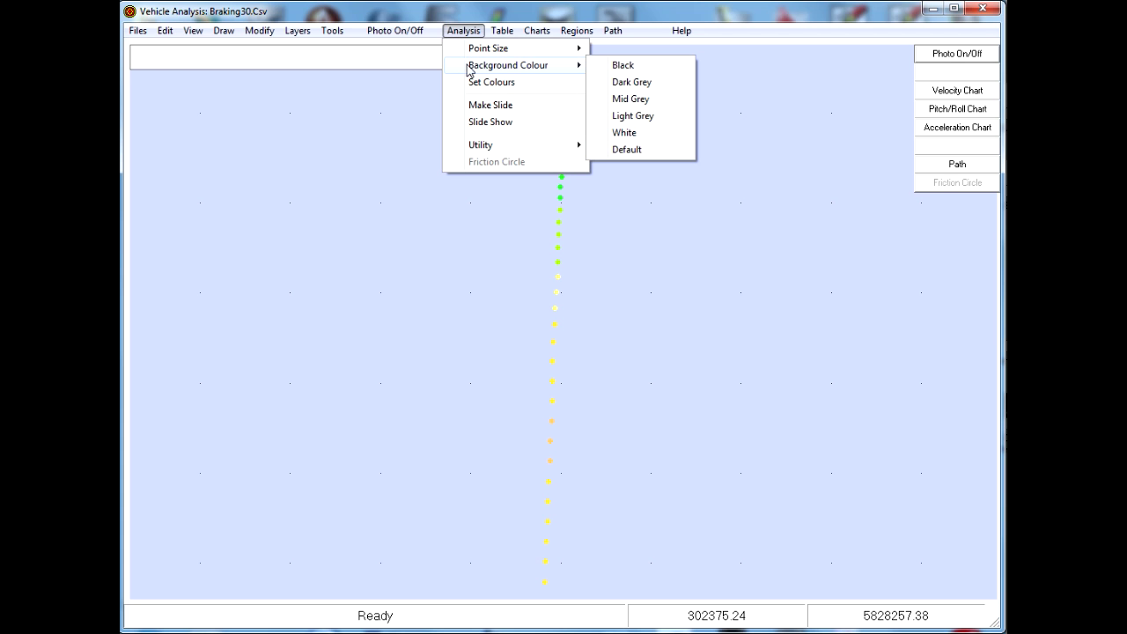
{"action": "left_click", "coordinate": [636, 69]}
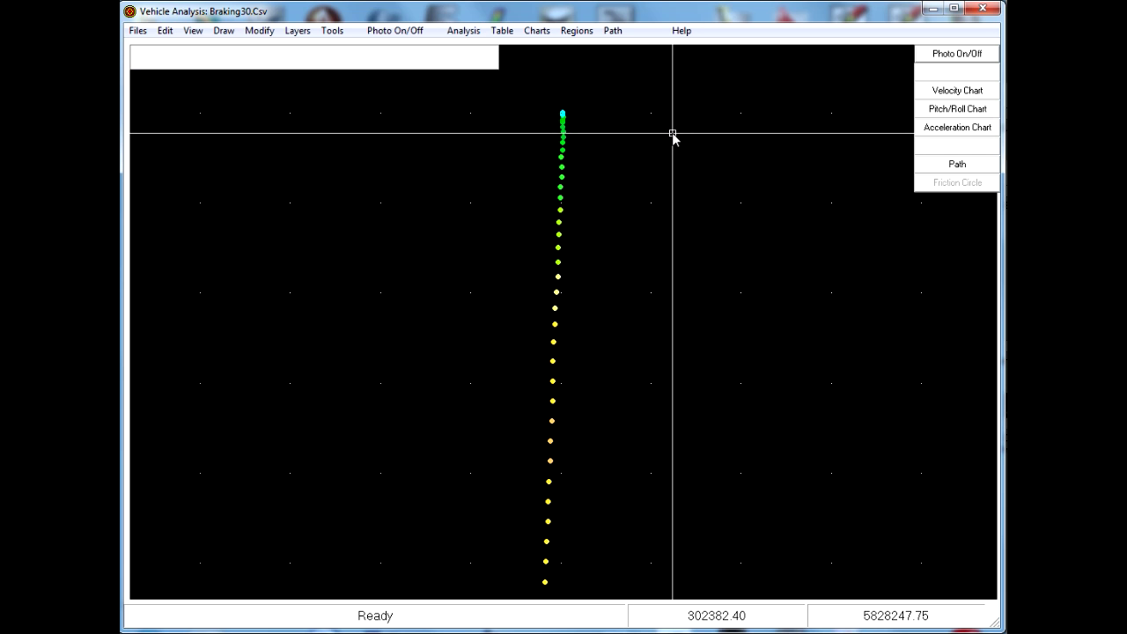
{"action": "scroll", "coordinate": [673, 134], "scroll_direction": "down", "scroll_amount": 3}
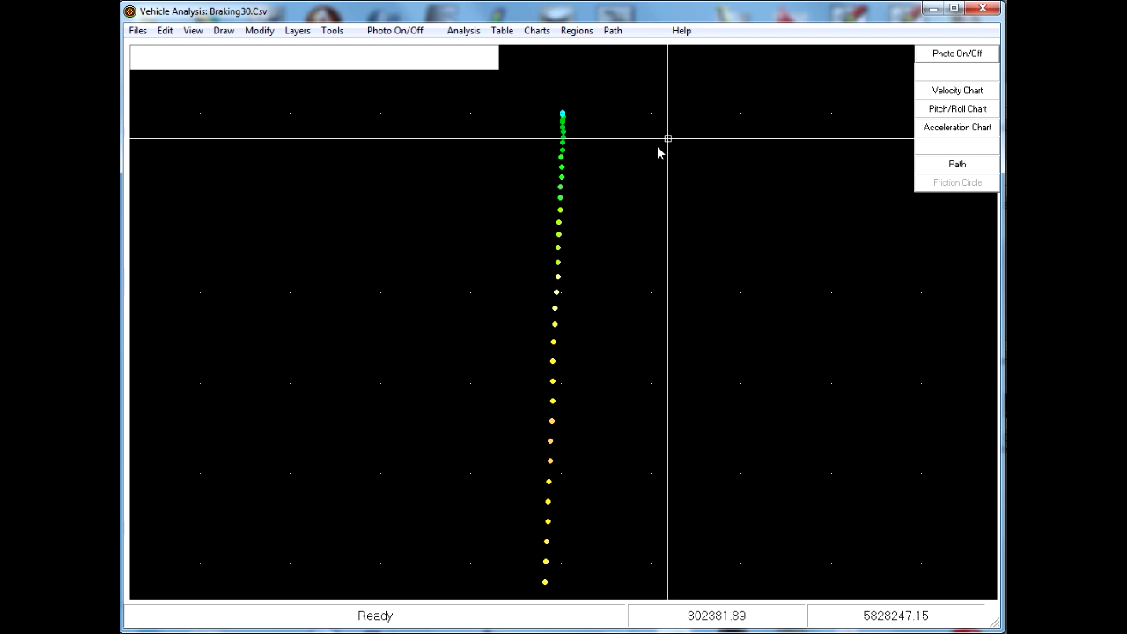
Step: Change the drawing area's background colour to White
{"action": "left_click", "coordinate": [461, 31]}
{"action": "mouse_move", "coordinate": [493, 65]}
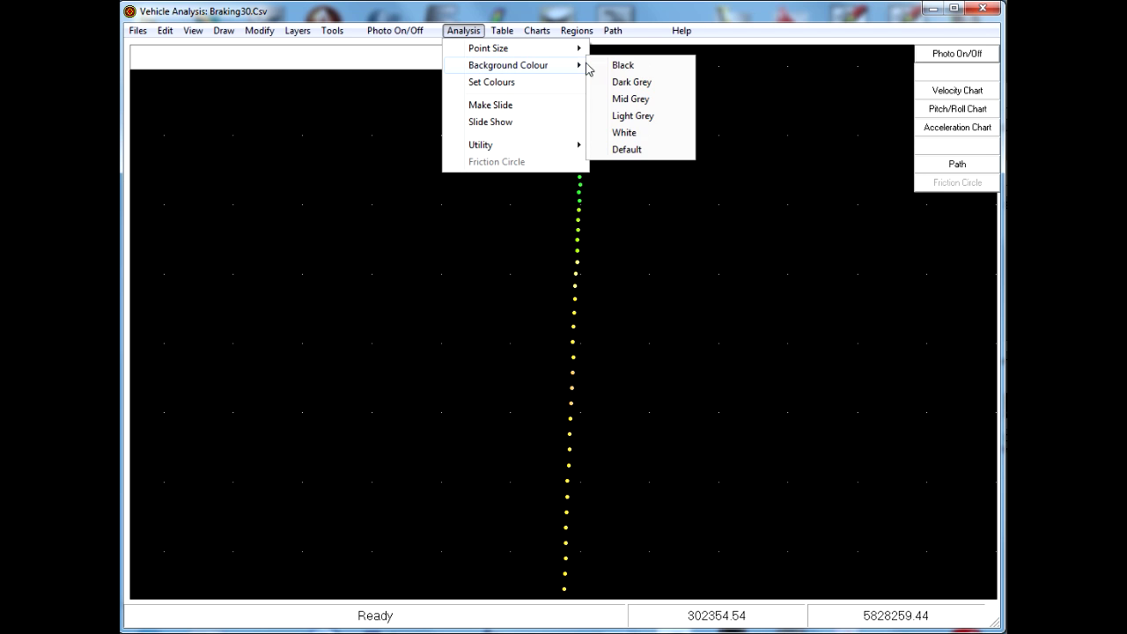
{"action": "left_click", "coordinate": [646, 138]}
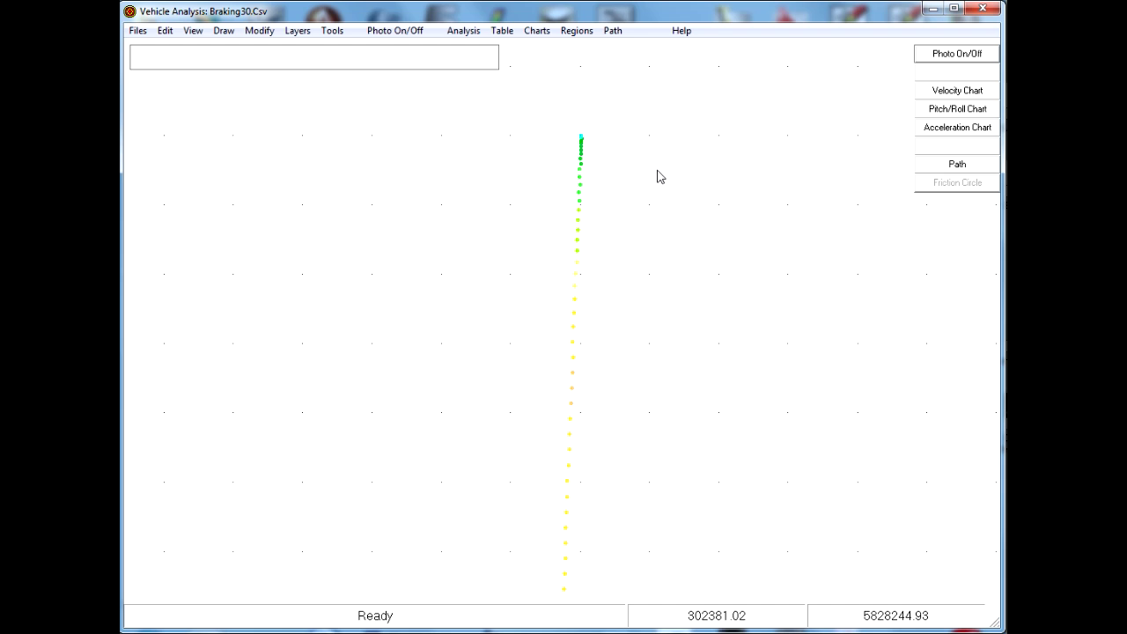
Step: Set the drawing area's background colour to Default and display the aerial photo again
{"action": "left_click", "coordinate": [460, 32]}
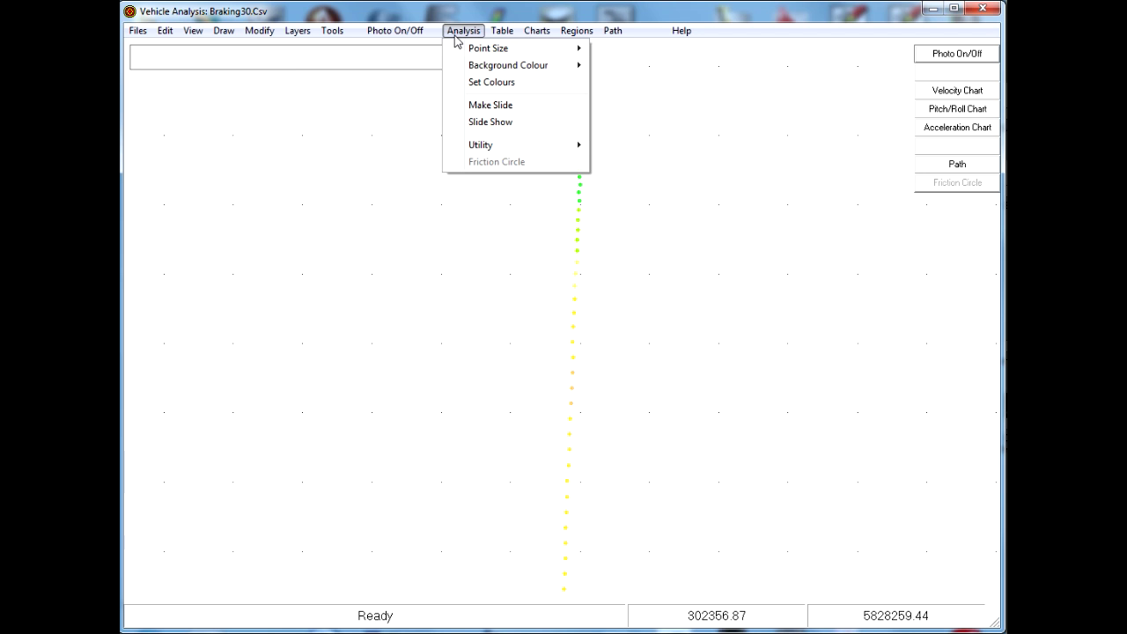
{"action": "mouse_move", "coordinate": [490, 68]}
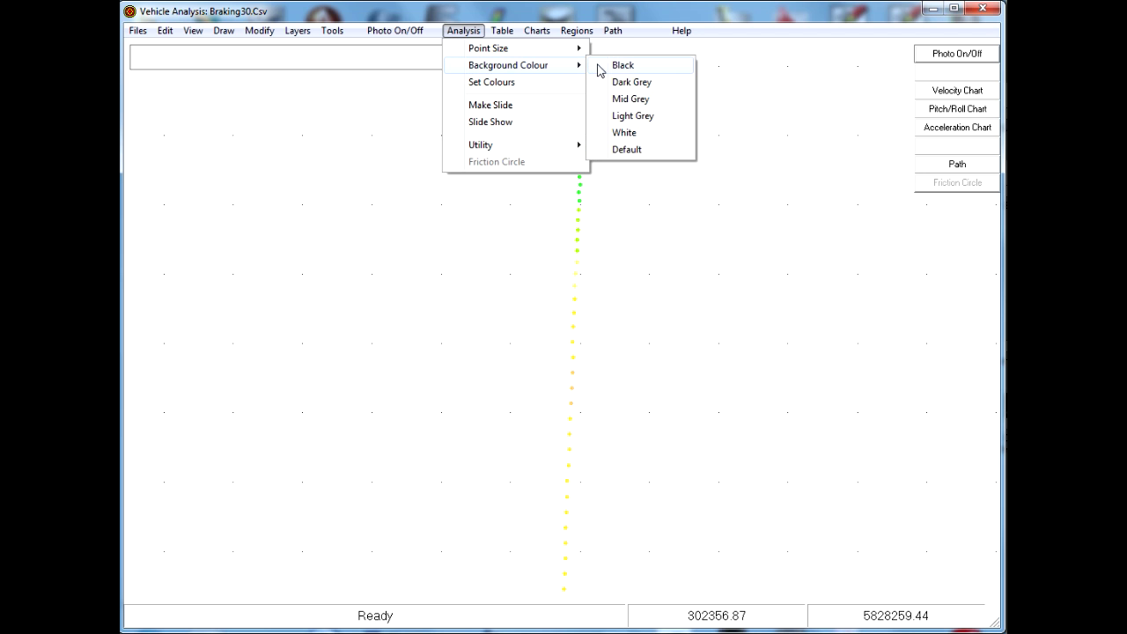
{"action": "left_click", "coordinate": [635, 151]}
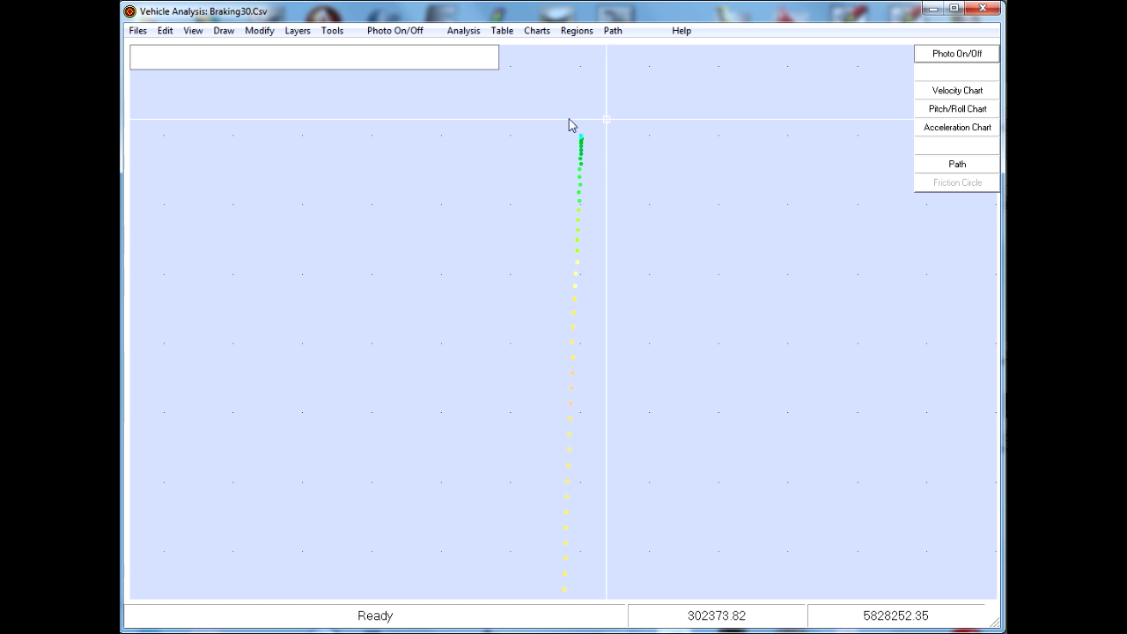
{"action": "left_click", "coordinate": [956, 57]}
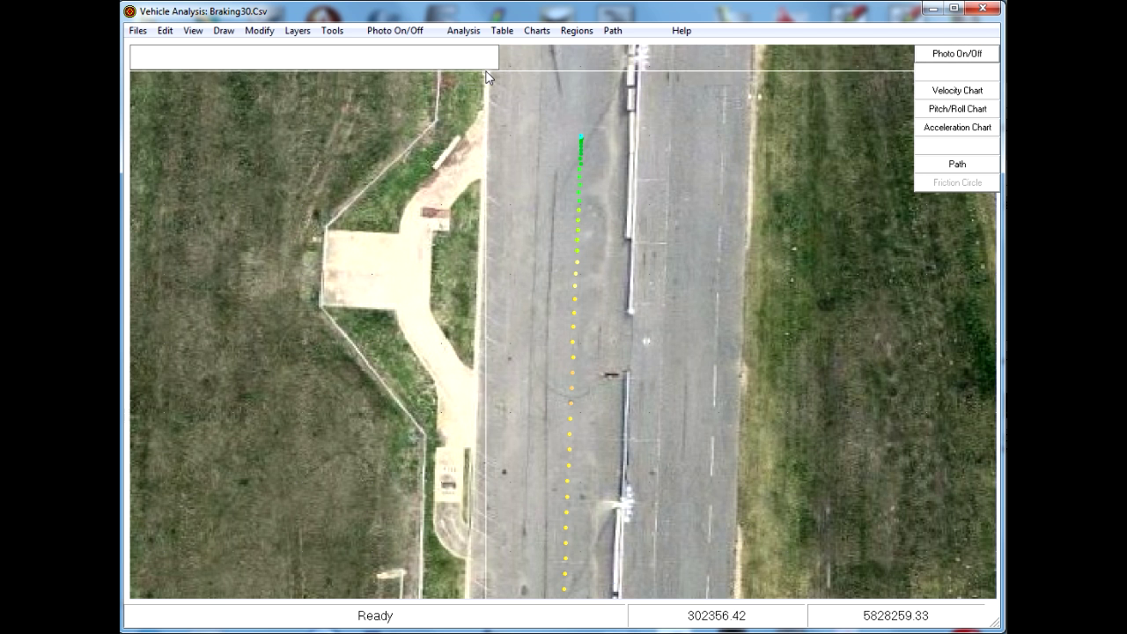
Step: Set the < 70 kmh speed band to a custom light red (Red 255, Green 66, Blue 66) and apply it to the path
{"action": "left_click", "coordinate": [459, 33]}
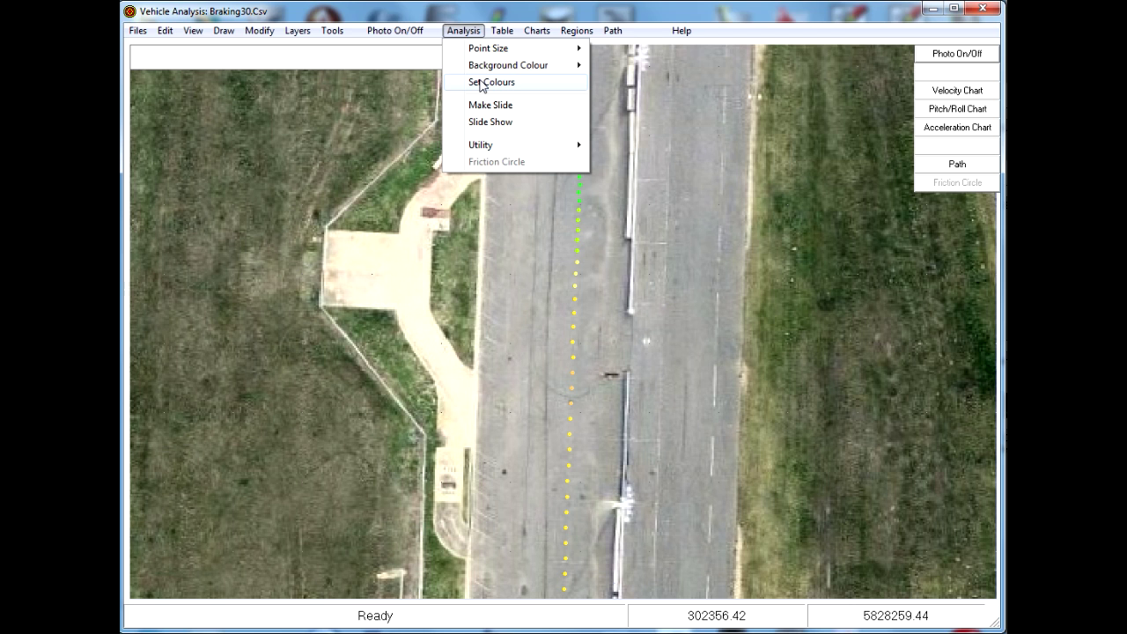
{"action": "left_click", "coordinate": [481, 86]}
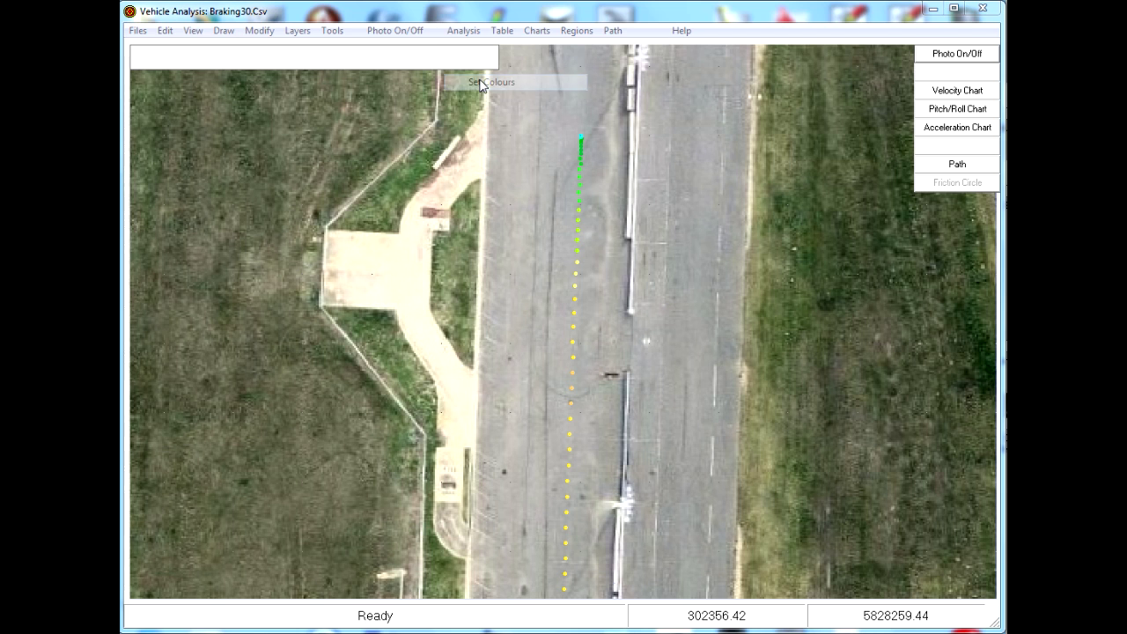
{"action": "left_click_drag", "start_coordinate": [319, 165], "coordinate": [338, 103]}
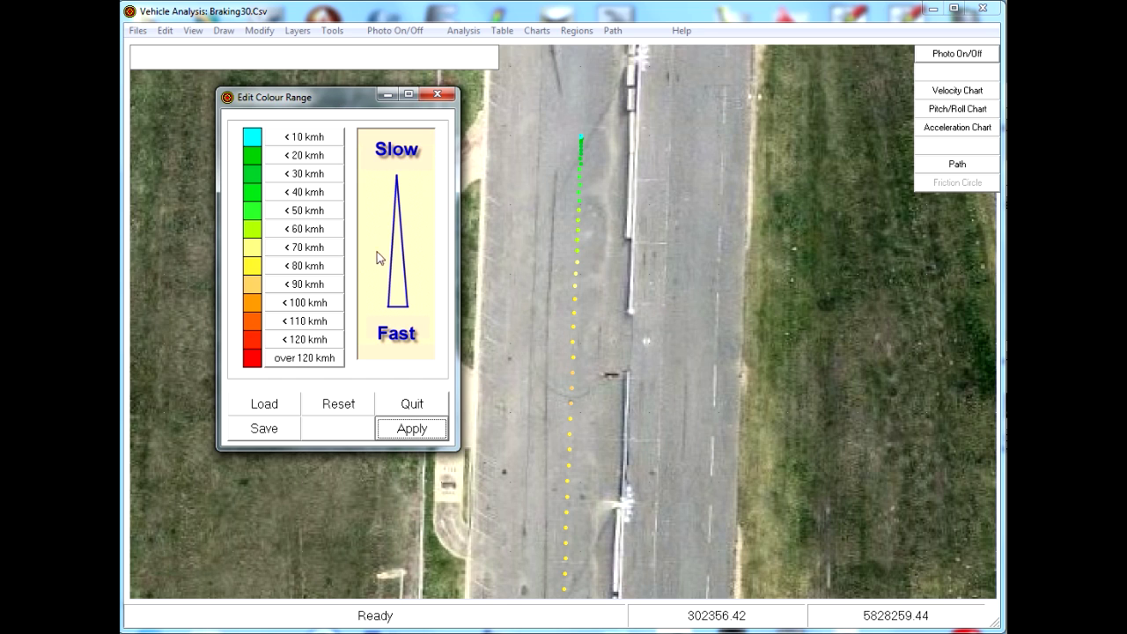
{"action": "left_click", "coordinate": [306, 247]}
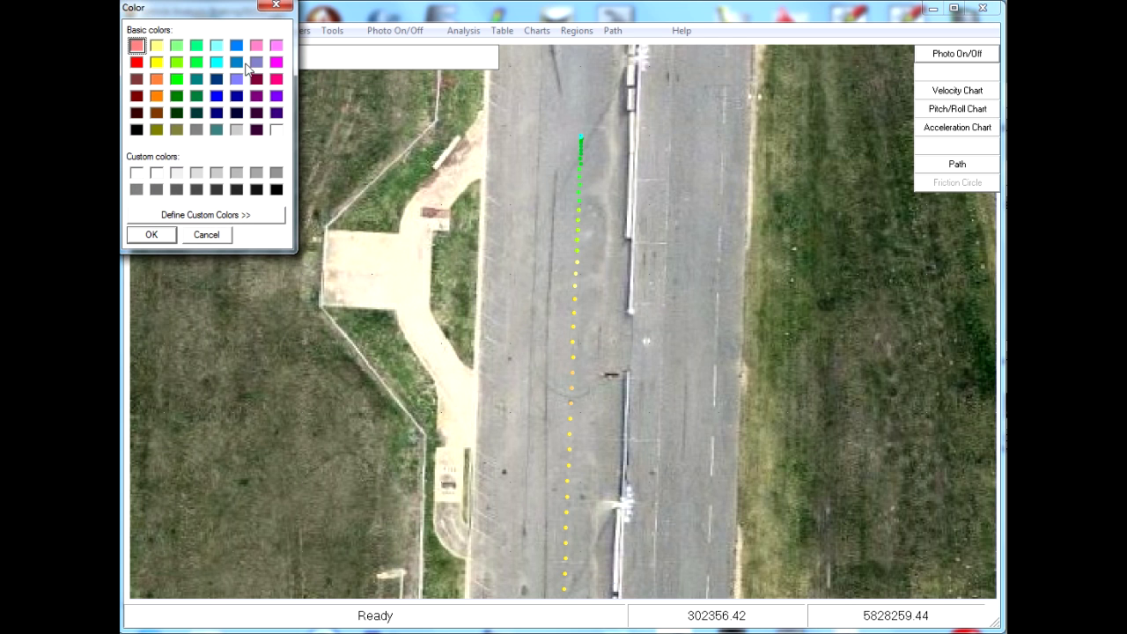
{"action": "left_click_drag", "start_coordinate": [213, 12], "coordinate": [255, 53]}
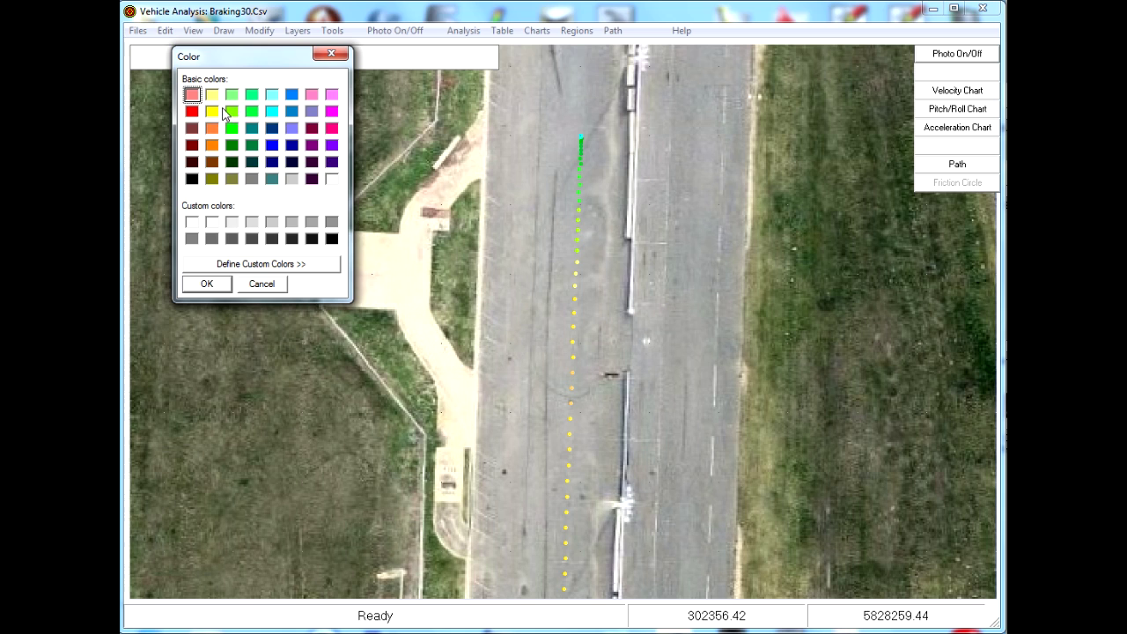
{"action": "left_click", "coordinate": [192, 111]}
{"action": "left_click", "coordinate": [251, 265]}
{"action": "left_click_drag", "start_coordinate": [517, 150], "coordinate": [517, 128]}
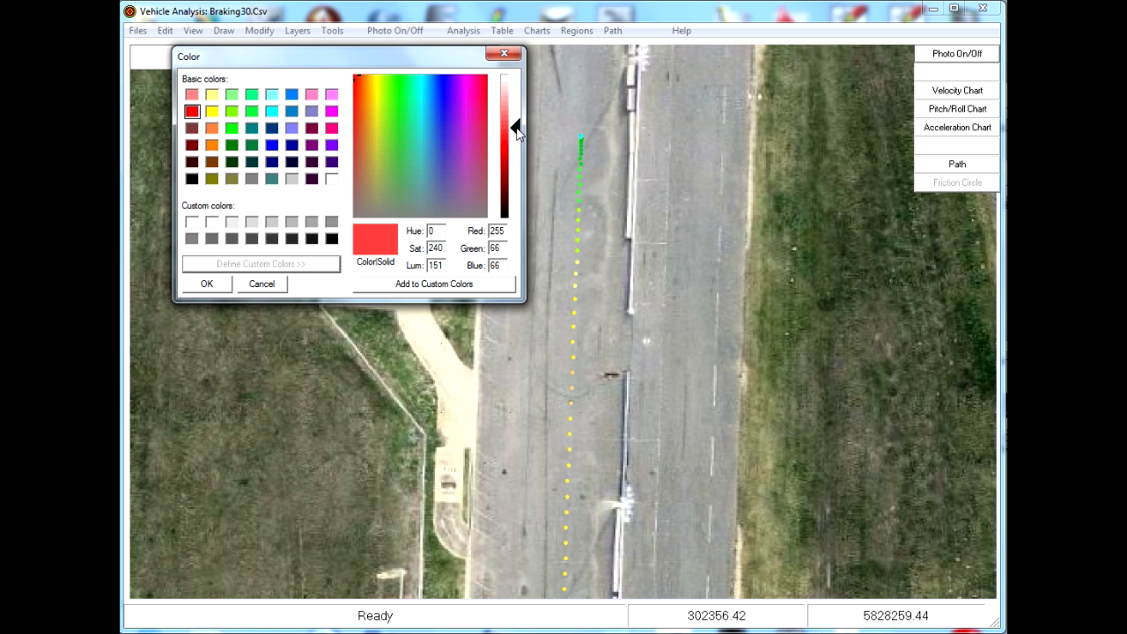
{"action": "left_click", "coordinate": [416, 284]}
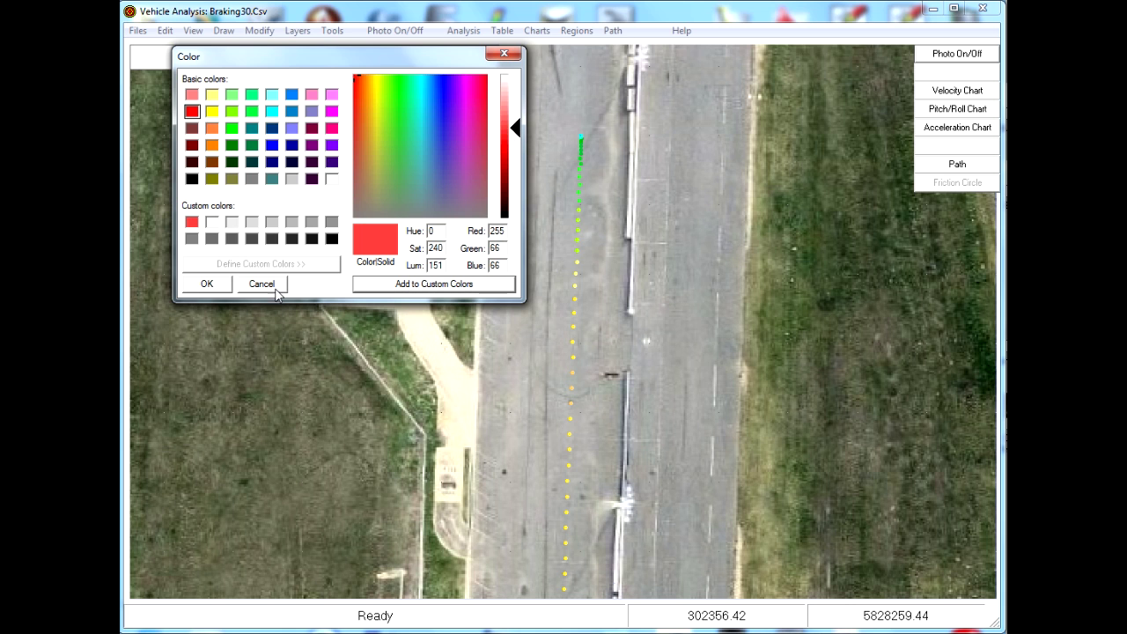
{"action": "left_click", "coordinate": [207, 284]}
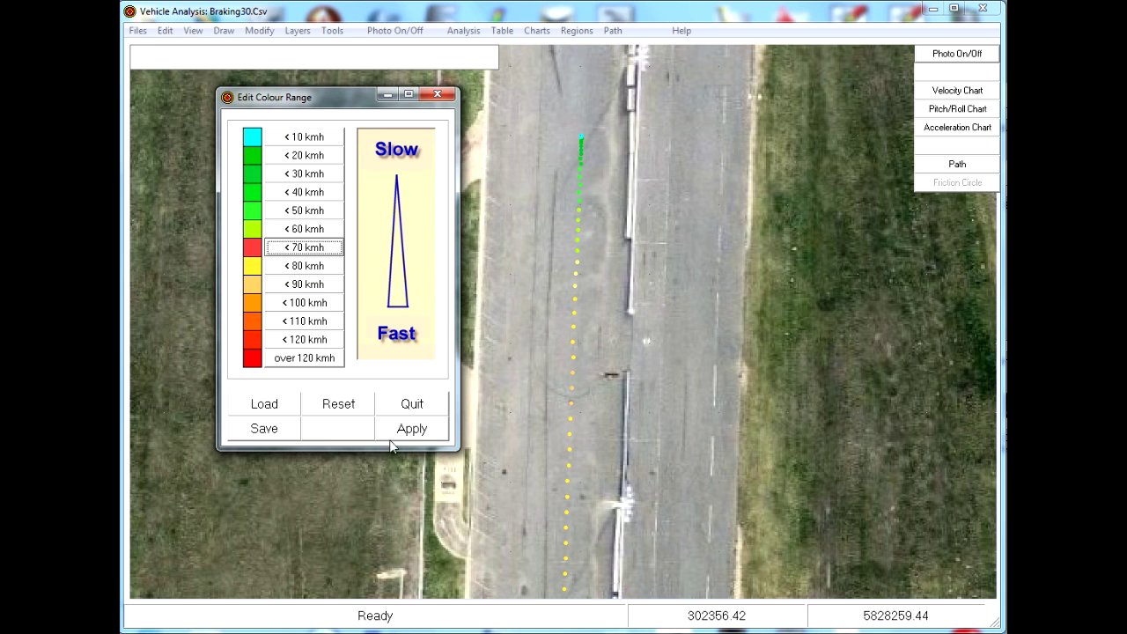
{"action": "left_click", "coordinate": [412, 430]}
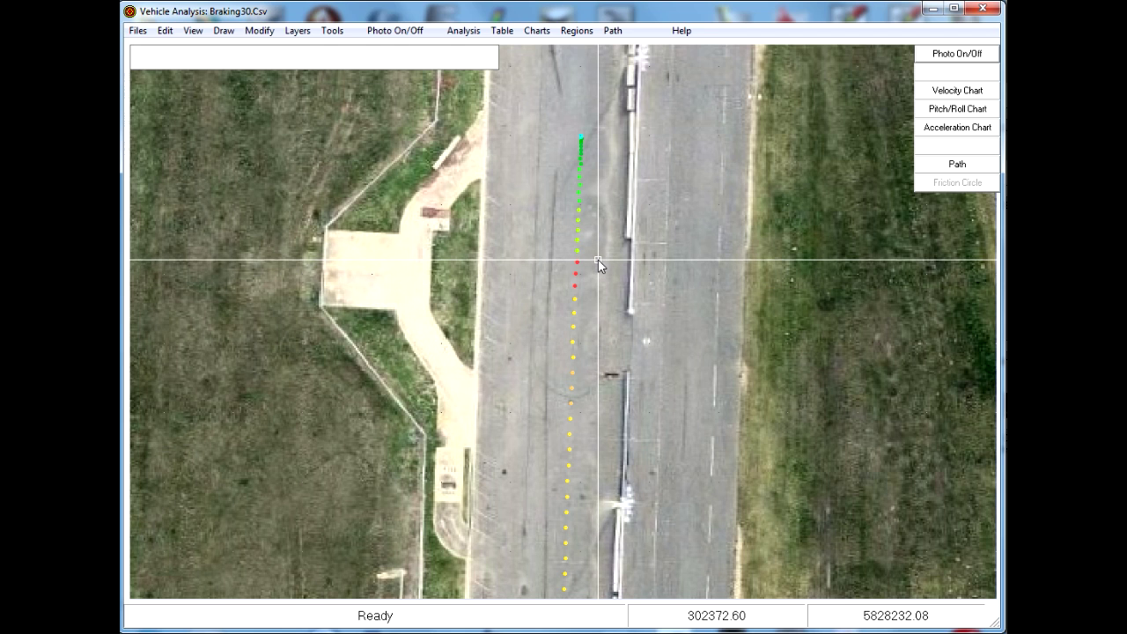
Step: Review the speed colour range settings and their save option, and close them without making changes
{"action": "left_click", "coordinate": [463, 33]}
{"action": "left_click", "coordinate": [476, 82]}
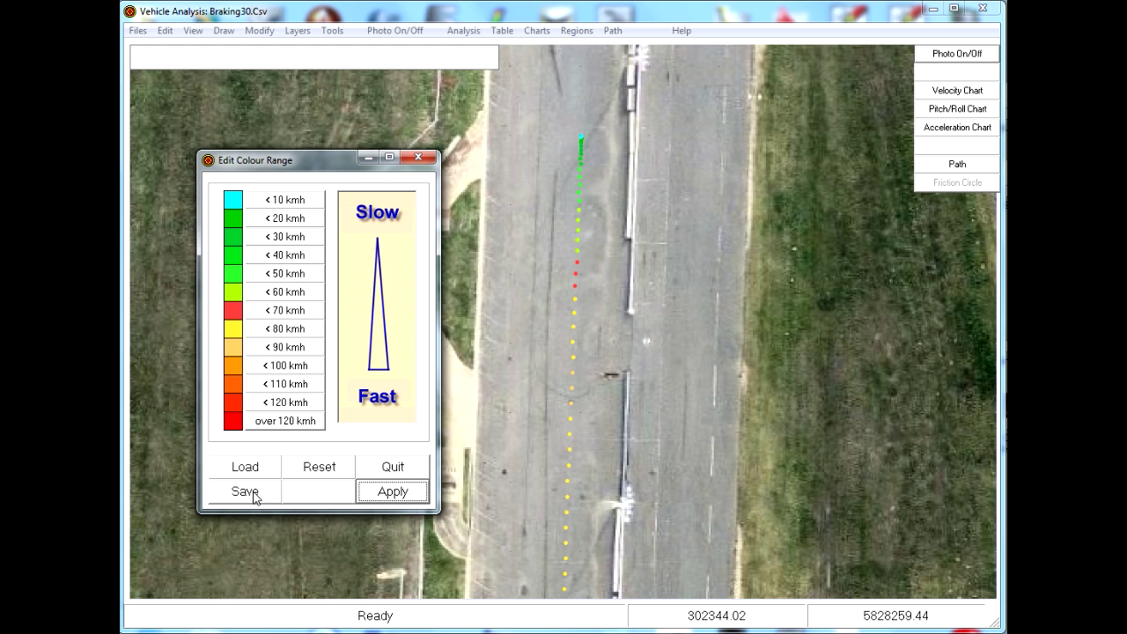
{"action": "left_click", "coordinate": [387, 468]}
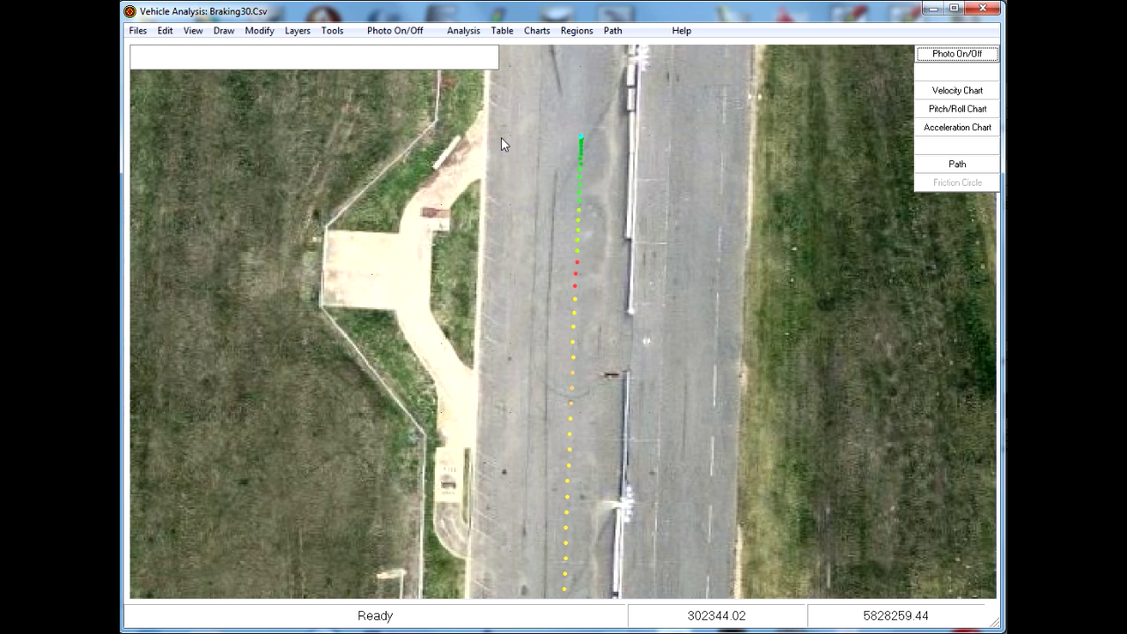
Step: Measure a three-leg distance down alongside the braking path, across the barrier and back up the adjacent pavement, and end the measurement
{"action": "left_click", "coordinate": [463, 30]}
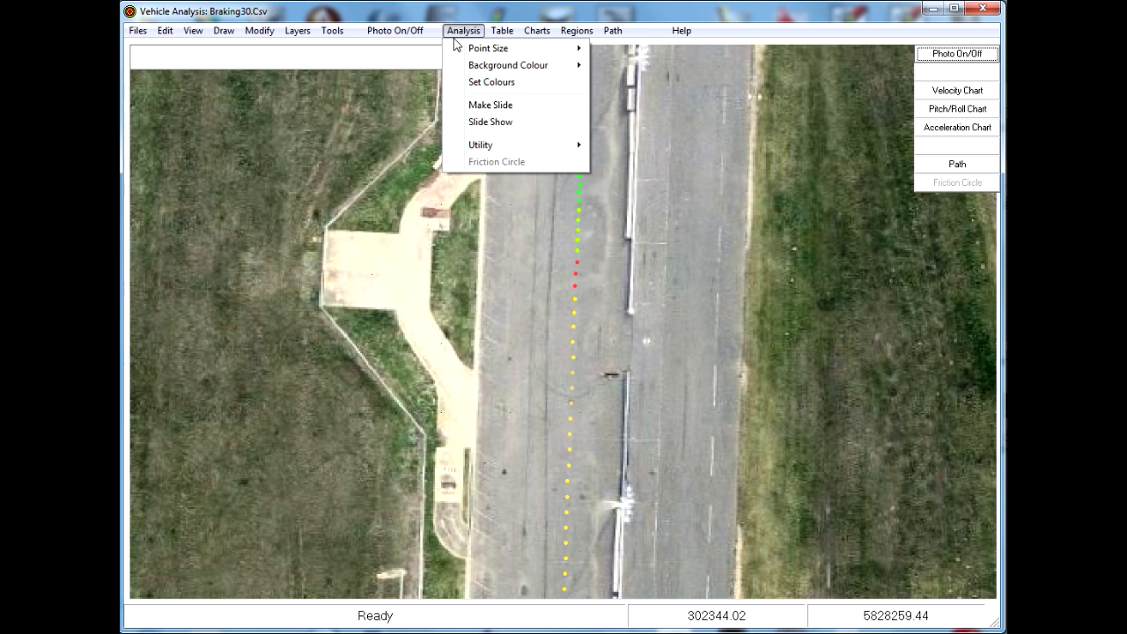
{"action": "mouse_move", "coordinate": [317, 37]}
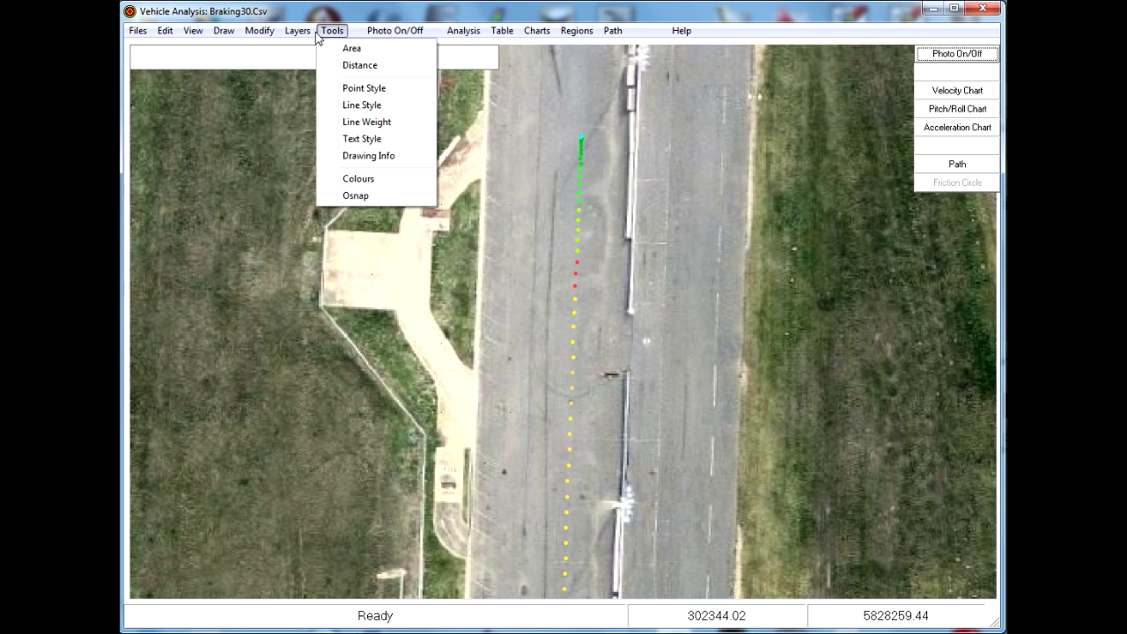
{"action": "left_click", "coordinate": [355, 65]}
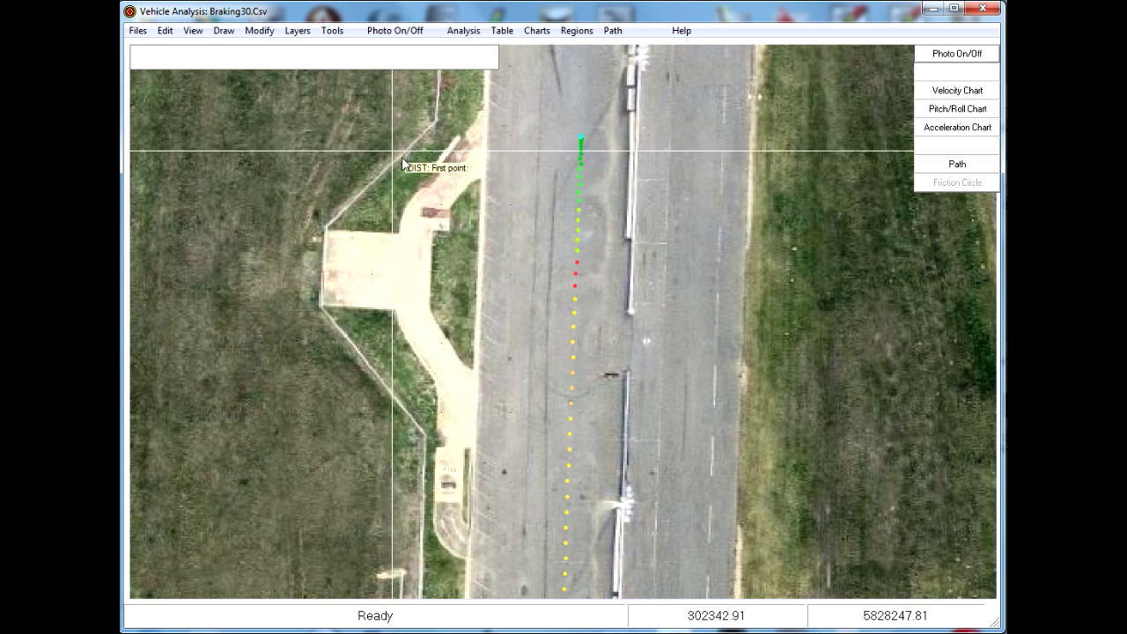
{"action": "left_click", "coordinate": [567, 137]}
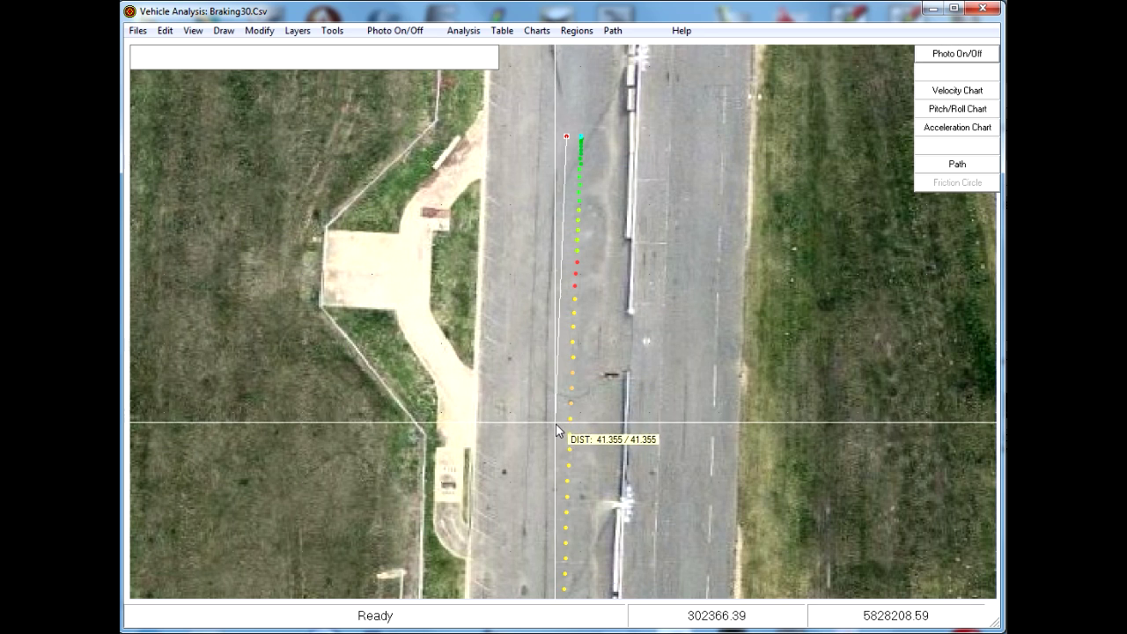
{"action": "left_click", "coordinate": [557, 472]}
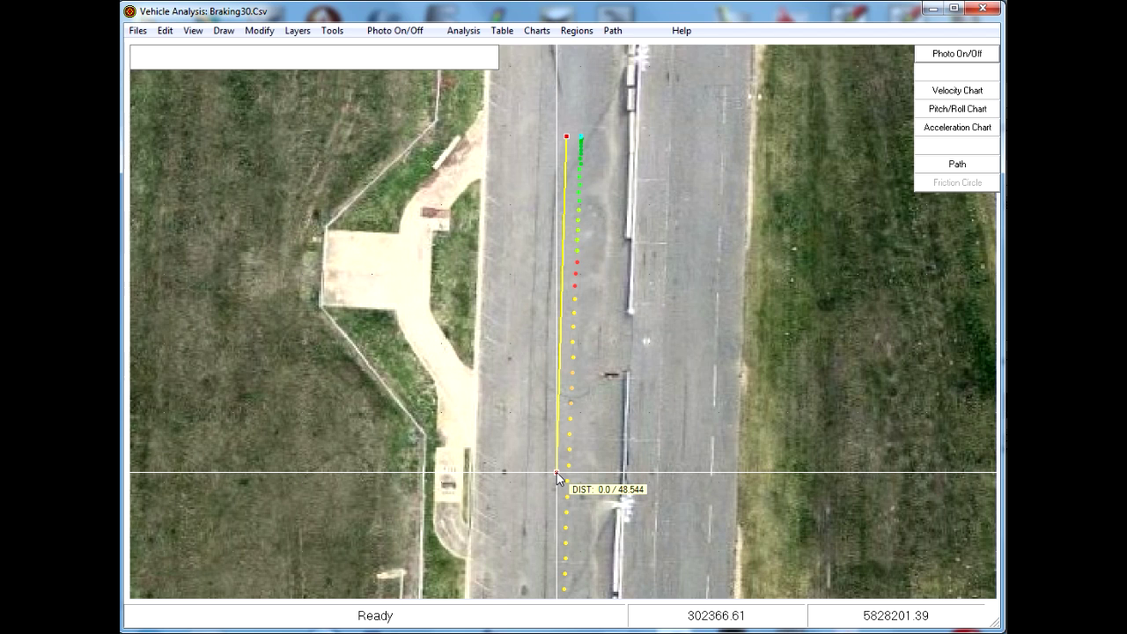
{"action": "left_click", "coordinate": [683, 468]}
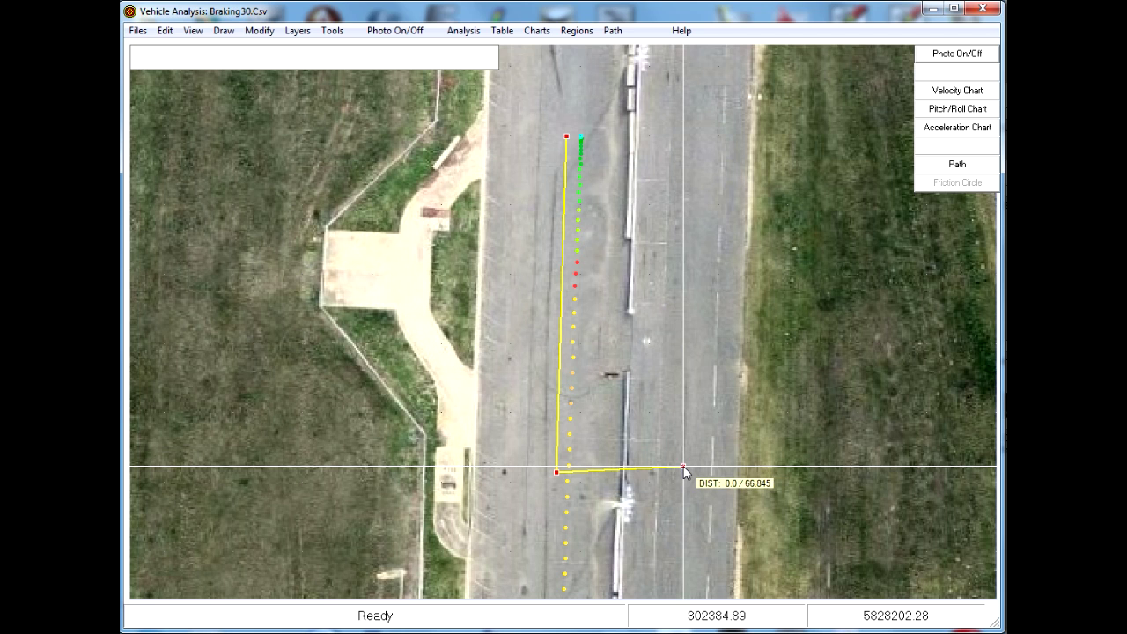
{"action": "left_click", "coordinate": [695, 308]}
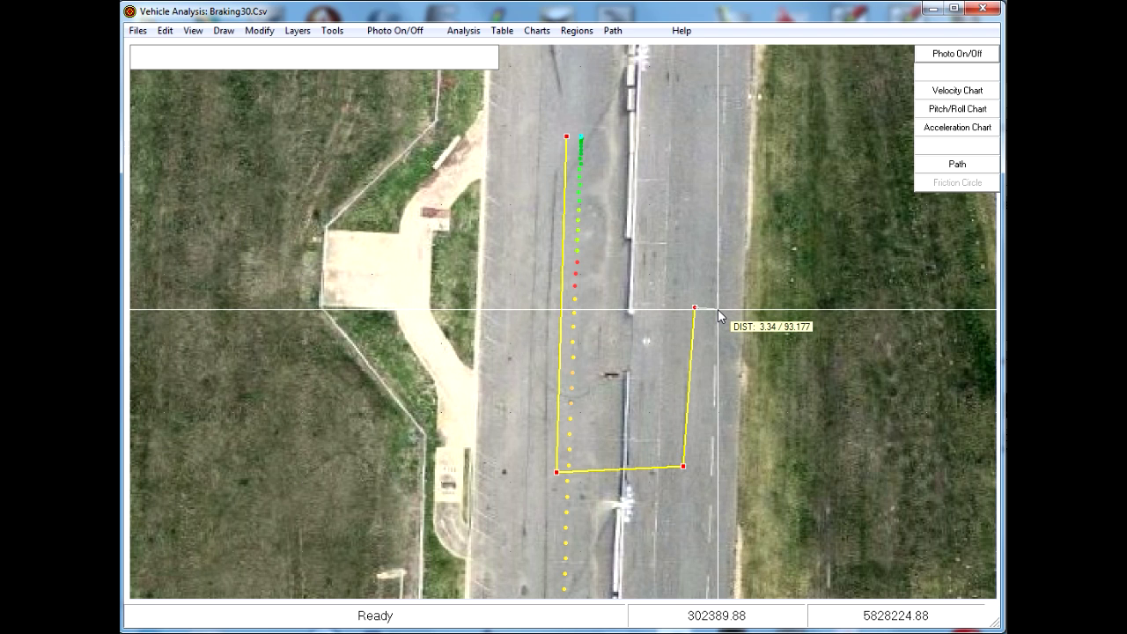
{"action": "right_click", "coordinate": [718, 309]}
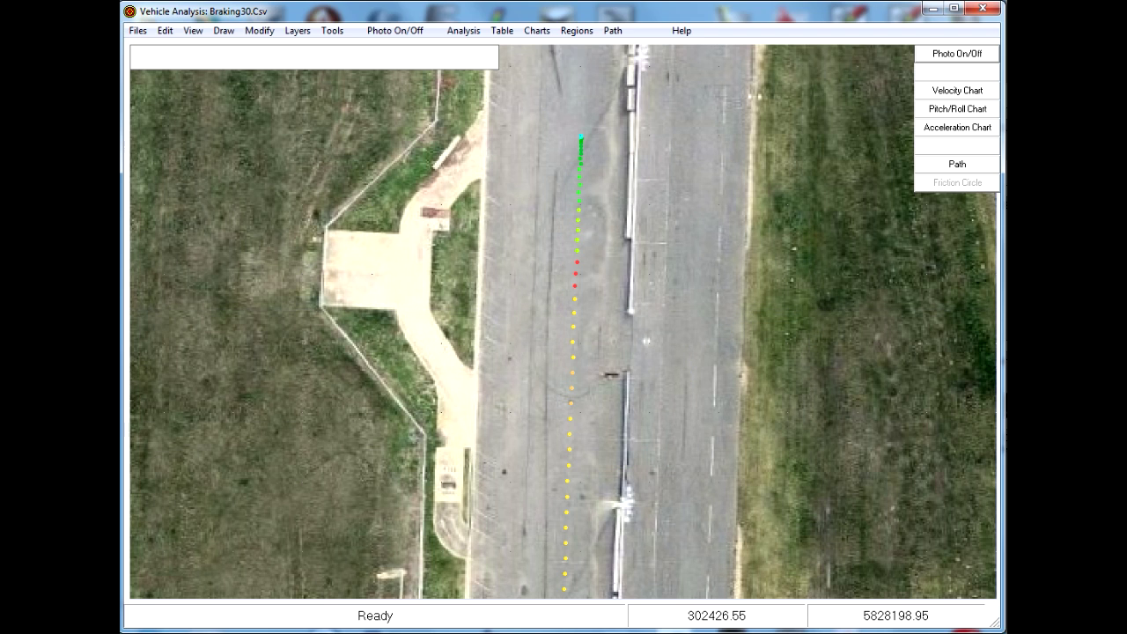